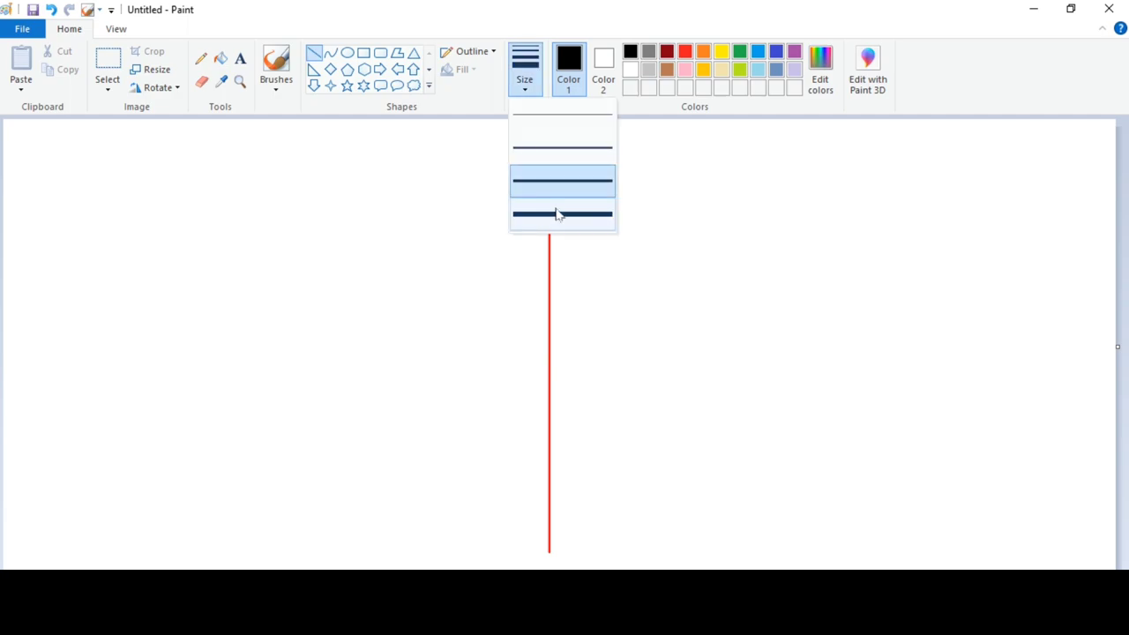
Step: Draw a black curve of the bird's head and neck in the thickest line size, ending on the red line's upper part
{"action": "left_click", "coordinate": [541, 217]}
{"action": "left_click", "coordinate": [115, 28]}
{"action": "left_click", "coordinate": [14, 72]}
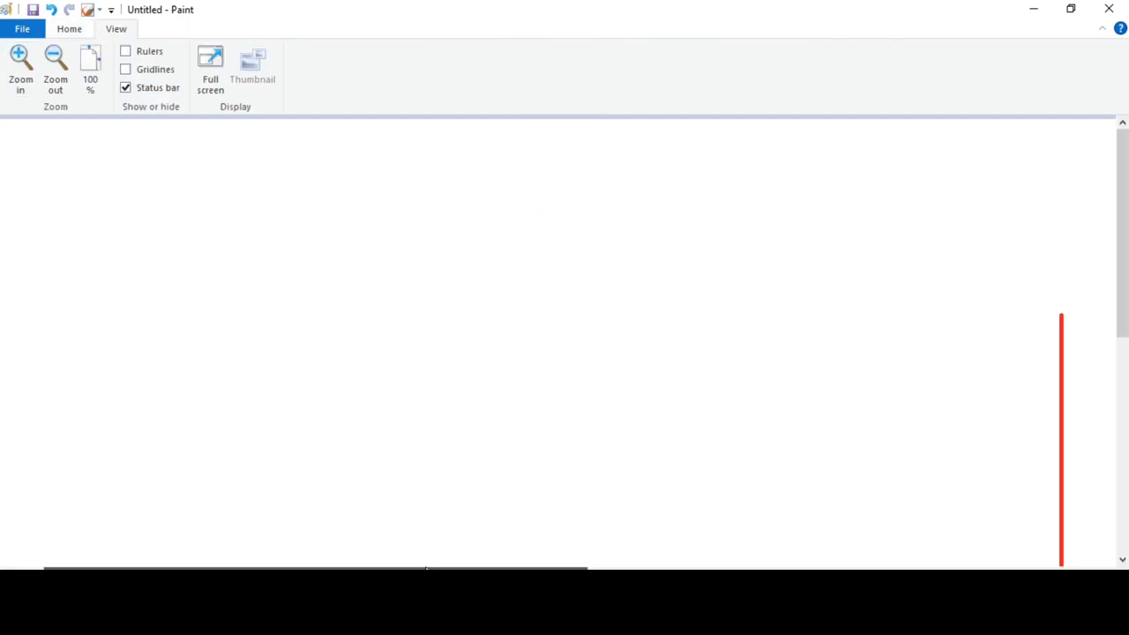
{"action": "scroll", "coordinate": [458, 365], "scroll_direction": "right", "scroll_amount": 5}
{"action": "scroll", "coordinate": [441, 361], "scroll_direction": "up", "scroll_amount": 3}
{"action": "mouse_move", "coordinate": [416, 350]}
{"action": "left_mouse_down"}
{"action": "mouse_move", "coordinate": [421, 288]}
{"action": "mouse_move", "coordinate": [459, 262]}
{"action": "left_mouse_up"}
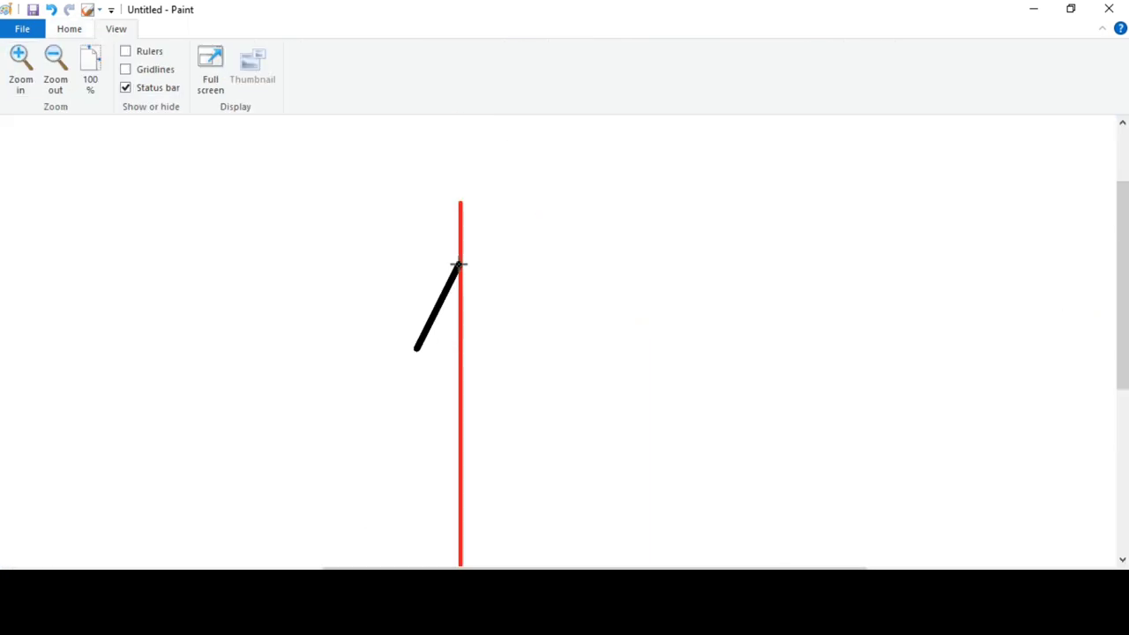
{"action": "key", "text": "ctrl+z"}
{"action": "left_click", "coordinate": [70, 28]}
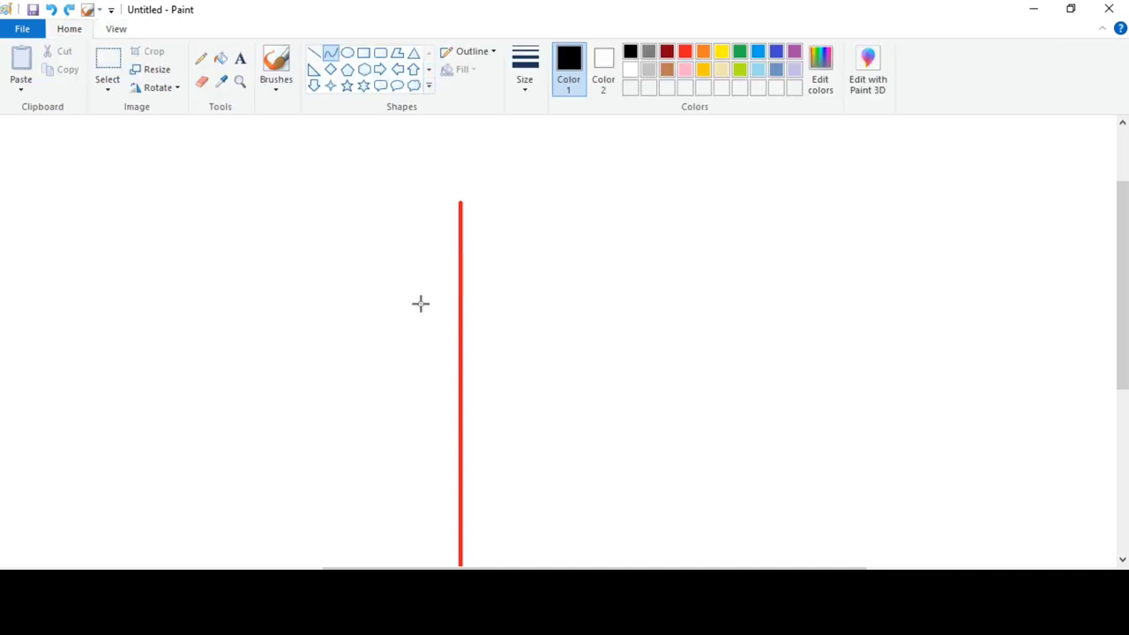
{"action": "left_click_drag", "start_coordinate": [404, 356], "coordinate": [458, 258]}
{"action": "left_click_drag", "start_coordinate": [432, 306], "coordinate": [415, 257]}
{"action": "left_click", "coordinate": [289, 267]}
Step: Draw the wing's upper edge as curves from the base of the neck out to the pointed wing tip
{"action": "left_click_drag", "start_coordinate": [285, 268], "coordinate": [398, 356]}
{"action": "left_click_drag", "start_coordinate": [355, 318], "coordinate": [355, 287]}
{"action": "left_click_drag", "start_coordinate": [372, 336], "coordinate": [363, 362]}
{"action": "left_click", "coordinate": [383, 219]}
{"action": "scroll", "coordinate": [454, 524], "scroll_direction": "up", "scroll_amount": 3}
{"action": "scroll", "coordinate": [453, 524], "scroll_direction": "left", "scroll_amount": 5}
{"action": "scroll", "coordinate": [385, 345], "scroll_direction": "right", "scroll_amount": 2}
{"action": "mouse_move", "coordinate": [170, 171]}
{"action": "left_mouse_down"}
{"action": "mouse_move", "coordinate": [300, 288]}
{"action": "mouse_move", "coordinate": [436, 381]}
{"action": "mouse_move", "coordinate": [380, 369]}
{"action": "mouse_move", "coordinate": [308, 302]}
{"action": "mouse_move", "coordinate": [332, 358]}
{"action": "left_mouse_up"}
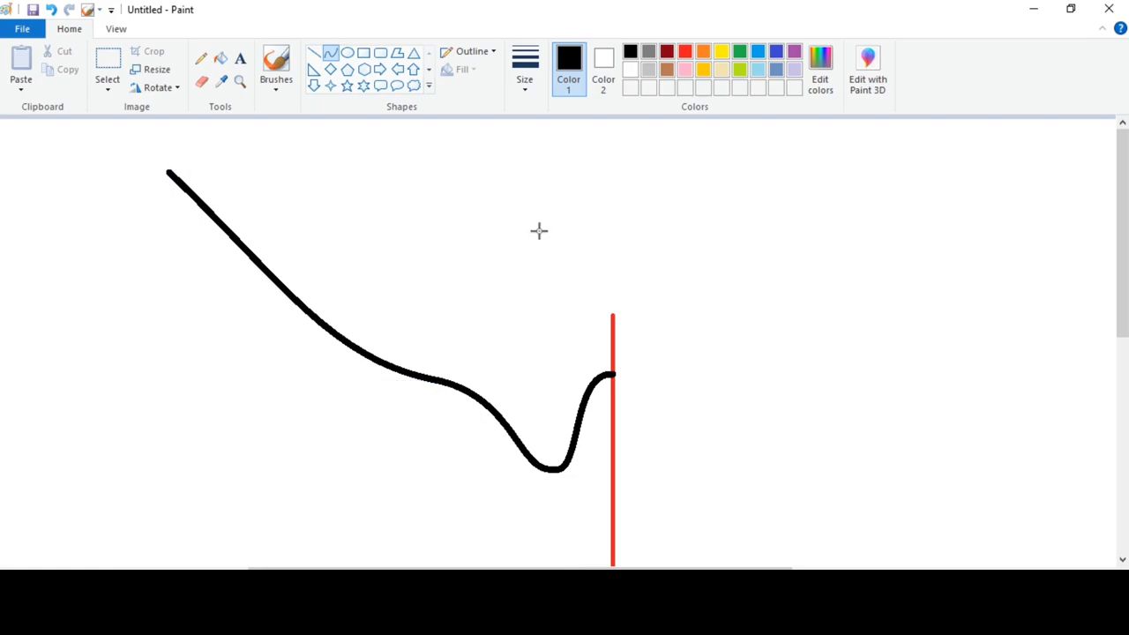
{"action": "left_click_drag", "start_coordinate": [170, 171], "coordinate": [211, 264]}
{"action": "left_click", "coordinate": [170, 186]}
{"action": "left_click", "coordinate": [164, 200]}
{"action": "key", "text": "ctrl+z"}
Step: Draw the pointed feather tips as short connected curves running down the outer edge from the wing tip
{"action": "left_click_drag", "start_coordinate": [170, 171], "coordinate": [210, 263]}
{"action": "mouse_move", "coordinate": [169, 186]}
{"action": "left_mouse_down"}
{"action": "mouse_move", "coordinate": [205, 258]}
{"action": "mouse_move", "coordinate": [185, 280]}
{"action": "left_mouse_up"}
{"action": "left_click_drag", "start_coordinate": [167, 244], "coordinate": [163, 244]}
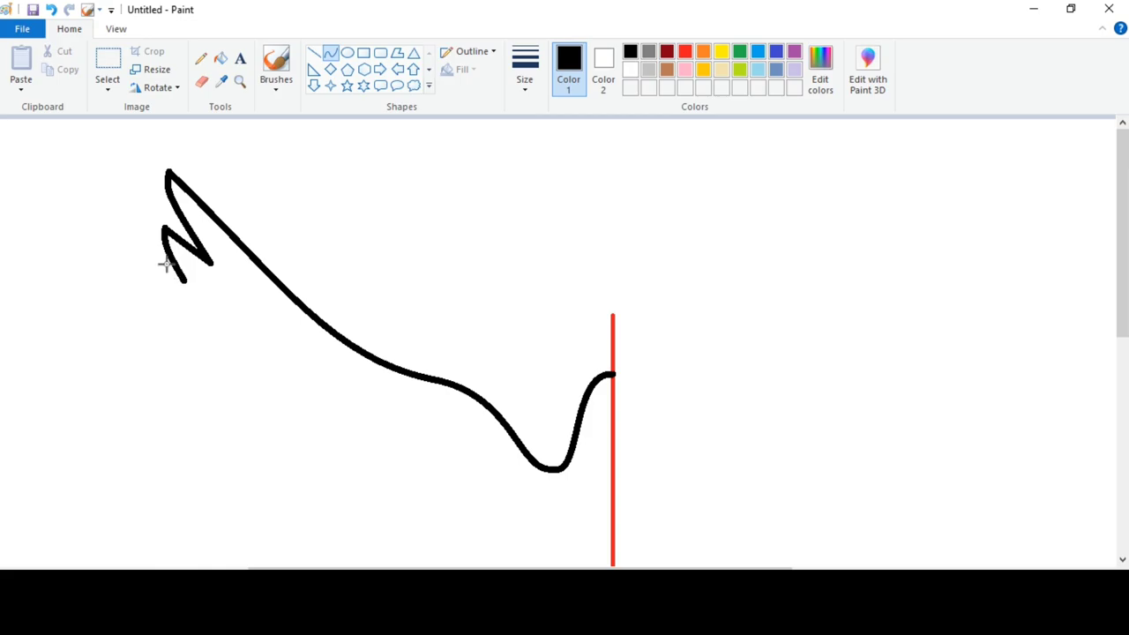
{"action": "mouse_move", "coordinate": [159, 265]}
{"action": "left_mouse_down"}
{"action": "mouse_move", "coordinate": [183, 318]}
{"action": "mouse_move", "coordinate": [158, 287]}
{"action": "left_mouse_up"}
{"action": "left_click", "coordinate": [222, 277]}
{"action": "scroll", "coordinate": [198, 210], "scroll_direction": "down", "scroll_amount": 3}
{"action": "left_click_drag", "start_coordinate": [183, 206], "coordinate": [193, 246]}
{"action": "mouse_move", "coordinate": [167, 208]}
{"action": "left_mouse_down"}
{"action": "mouse_move", "coordinate": [151, 192]}
{"action": "mouse_move", "coordinate": [214, 300]}
{"action": "mouse_move", "coordinate": [157, 237]}
{"action": "mouse_move", "coordinate": [164, 260]}
{"action": "left_mouse_up"}
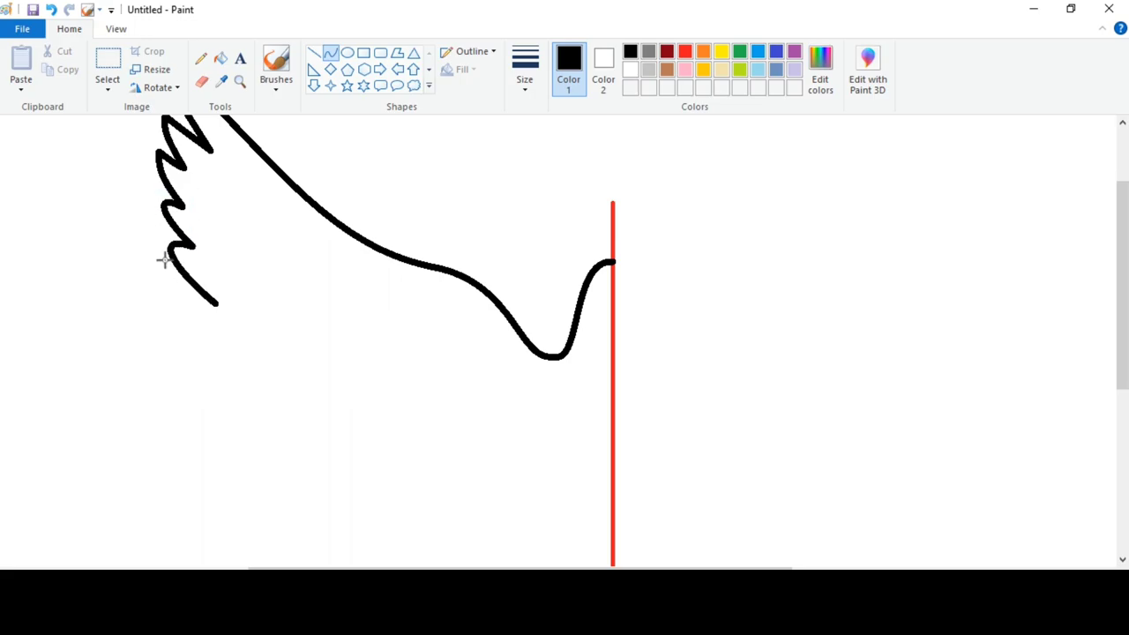
Step: Continue the wing's outer edge with rounder curved feather tips down toward its lower corner
{"action": "mouse_move", "coordinate": [216, 304]}
{"action": "left_mouse_down"}
{"action": "mouse_move", "coordinate": [231, 344]}
{"action": "mouse_move", "coordinate": [185, 302]}
{"action": "mouse_move", "coordinate": [243, 385]}
{"action": "mouse_move", "coordinate": [202, 350]}
{"action": "mouse_move", "coordinate": [216, 370]}
{"action": "left_mouse_up"}
{"action": "scroll", "coordinate": [300, 353], "scroll_direction": "down", "scroll_amount": 3}
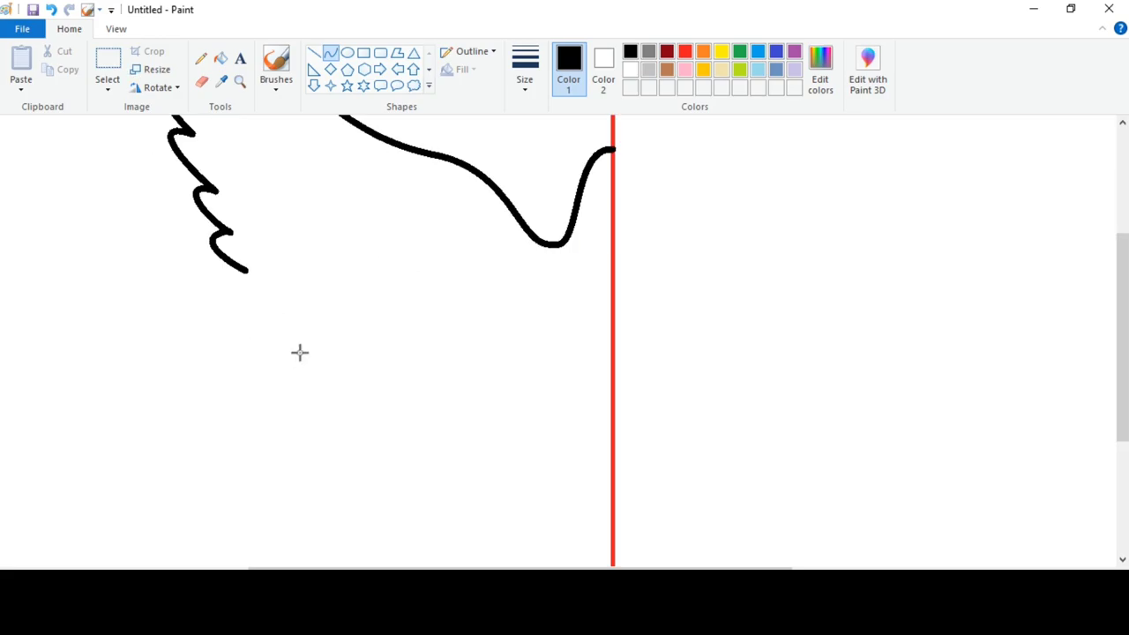
{"action": "mouse_move", "coordinate": [238, 269]}
{"action": "left_mouse_down"}
{"action": "mouse_move", "coordinate": [279, 313]}
{"action": "mouse_move", "coordinate": [219, 282]}
{"action": "mouse_move", "coordinate": [227, 295]}
{"action": "mouse_move", "coordinate": [328, 350]}
{"action": "left_mouse_up"}
{"action": "mouse_move", "coordinate": [304, 333]}
{"action": "left_mouse_down"}
{"action": "mouse_move", "coordinate": [262, 322]}
{"action": "mouse_move", "coordinate": [265, 351]}
{"action": "left_mouse_up"}
{"action": "left_click", "coordinate": [363, 287]}
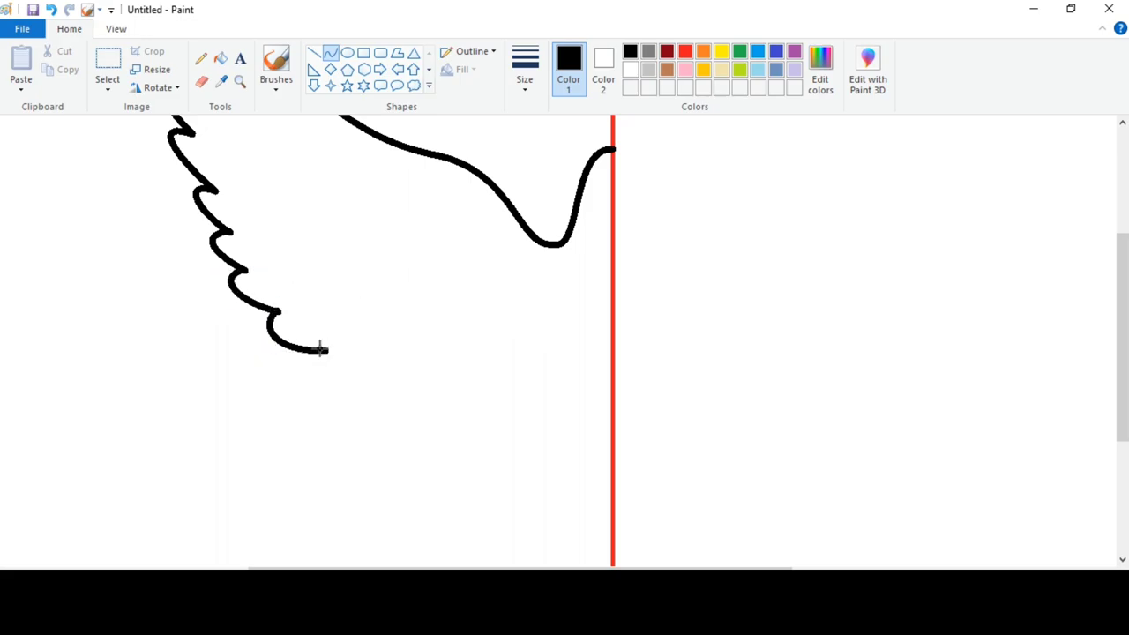
Step: Draw the scalloped feather tips along the wing's lower edge, ending with an upward curve beside the body
{"action": "left_click_drag", "start_coordinate": [334, 373], "coordinate": [346, 390]}
{"action": "mouse_move", "coordinate": [331, 372]}
{"action": "left_mouse_down"}
{"action": "mouse_move", "coordinate": [307, 368]}
{"action": "mouse_move", "coordinate": [315, 399]}
{"action": "mouse_move", "coordinate": [383, 406]}
{"action": "mouse_move", "coordinate": [343, 412]}
{"action": "left_mouse_up"}
{"action": "left_click", "coordinate": [406, 355]}
{"action": "mouse_move", "coordinate": [345, 413]}
{"action": "left_mouse_down"}
{"action": "mouse_move", "coordinate": [420, 426]}
{"action": "mouse_move", "coordinate": [390, 427]}
{"action": "left_mouse_up"}
{"action": "left_click", "coordinate": [384, 337]}
{"action": "mouse_move", "coordinate": [391, 429]}
{"action": "left_mouse_down"}
{"action": "mouse_move", "coordinate": [407, 438]}
{"action": "mouse_move", "coordinate": [394, 435]}
{"action": "left_mouse_up"}
{"action": "left_click", "coordinate": [430, 350]}
{"action": "scroll", "coordinate": [430, 351], "scroll_direction": "down", "scroll_amount": 3}
{"action": "mouse_move", "coordinate": [423, 314]}
{"action": "left_mouse_down"}
{"action": "mouse_move", "coordinate": [464, 323]}
{"action": "mouse_move", "coordinate": [445, 342]}
{"action": "mouse_move", "coordinate": [499, 323]}
{"action": "left_mouse_up"}
{"action": "mouse_move", "coordinate": [481, 337]}
{"action": "left_mouse_down"}
{"action": "mouse_move", "coordinate": [471, 341]}
{"action": "mouse_move", "coordinate": [497, 343]}
{"action": "mouse_move", "coordinate": [529, 285]}
{"action": "mouse_move", "coordinate": [535, 340]}
{"action": "left_mouse_up"}
{"action": "left_click", "coordinate": [491, 271]}
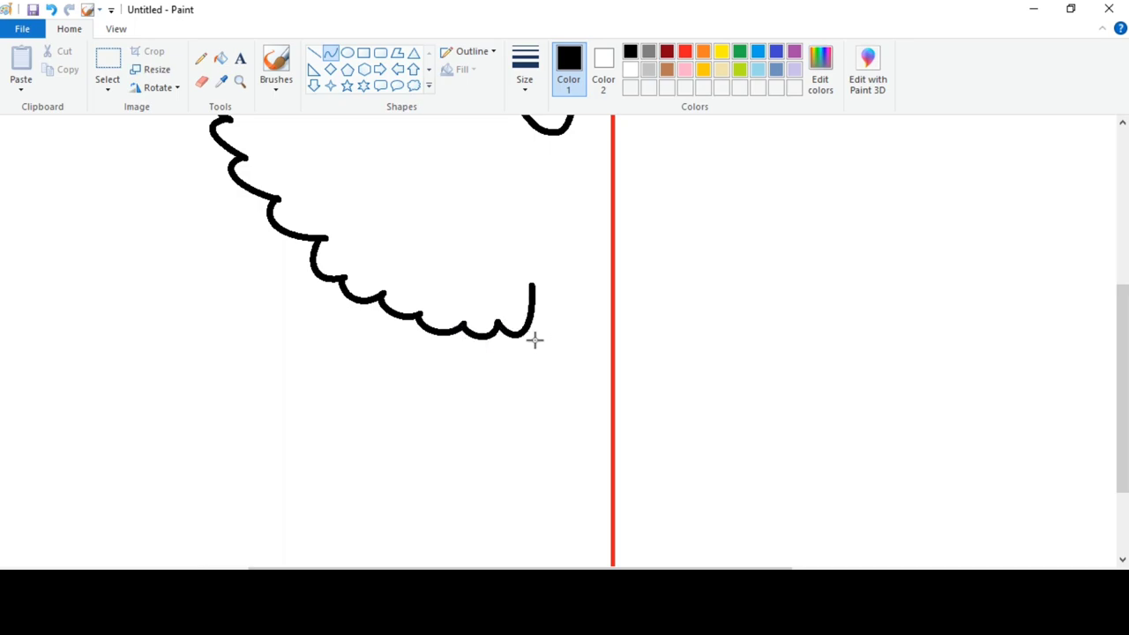
{"action": "left_click", "coordinate": [538, 287]}
Step: Draw the body's side as curves from the wing's inner end down to the outer corner of the tail
{"action": "left_click_drag", "start_coordinate": [531, 286], "coordinate": [534, 379]}
{"action": "mouse_move", "coordinate": [542, 322]}
{"action": "left_mouse_down"}
{"action": "mouse_move", "coordinate": [549, 308]}
{"action": "mouse_move", "coordinate": [564, 348]}
{"action": "mouse_move", "coordinate": [597, 335]}
{"action": "left_mouse_up"}
{"action": "scroll", "coordinate": [597, 335], "scroll_direction": "down", "scroll_amount": 2}
{"action": "mouse_move", "coordinate": [527, 275]}
{"action": "left_mouse_down"}
{"action": "mouse_move", "coordinate": [428, 356]}
{"action": "mouse_move", "coordinate": [503, 303]}
{"action": "mouse_move", "coordinate": [461, 317]}
{"action": "left_mouse_up"}
{"action": "left_click", "coordinate": [388, 292]}
Step: Draw the tail's scalloped lower edge from its outer corner to the red line
{"action": "mouse_move", "coordinate": [429, 356]}
{"action": "left_mouse_down"}
{"action": "mouse_move", "coordinate": [481, 407]}
{"action": "mouse_move", "coordinate": [453, 415]}
{"action": "mouse_move", "coordinate": [488, 406]}
{"action": "mouse_move", "coordinate": [489, 438]}
{"action": "mouse_move", "coordinate": [559, 447]}
{"action": "mouse_move", "coordinate": [542, 469]}
{"action": "mouse_move", "coordinate": [564, 450]}
{"action": "mouse_move", "coordinate": [613, 458]}
{"action": "mouse_move", "coordinate": [565, 471]}
{"action": "mouse_move", "coordinate": [605, 471]}
{"action": "left_mouse_up"}
{"action": "left_click", "coordinate": [497, 442]}
{"action": "left_click", "coordinate": [524, 375]}
{"action": "left_click", "coordinate": [509, 450]}
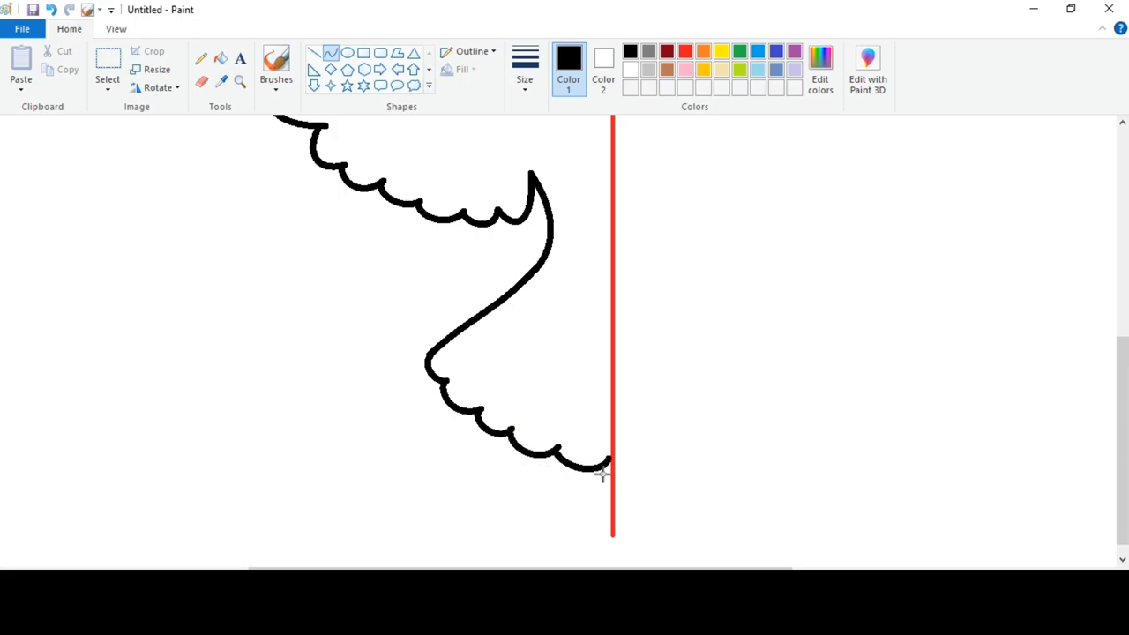
Step: Pick a thinner line size and draw curved feather lines inward from the notches nearest the wing tip
{"action": "scroll", "coordinate": [636, 453], "scroll_direction": "up", "scroll_amount": 3}
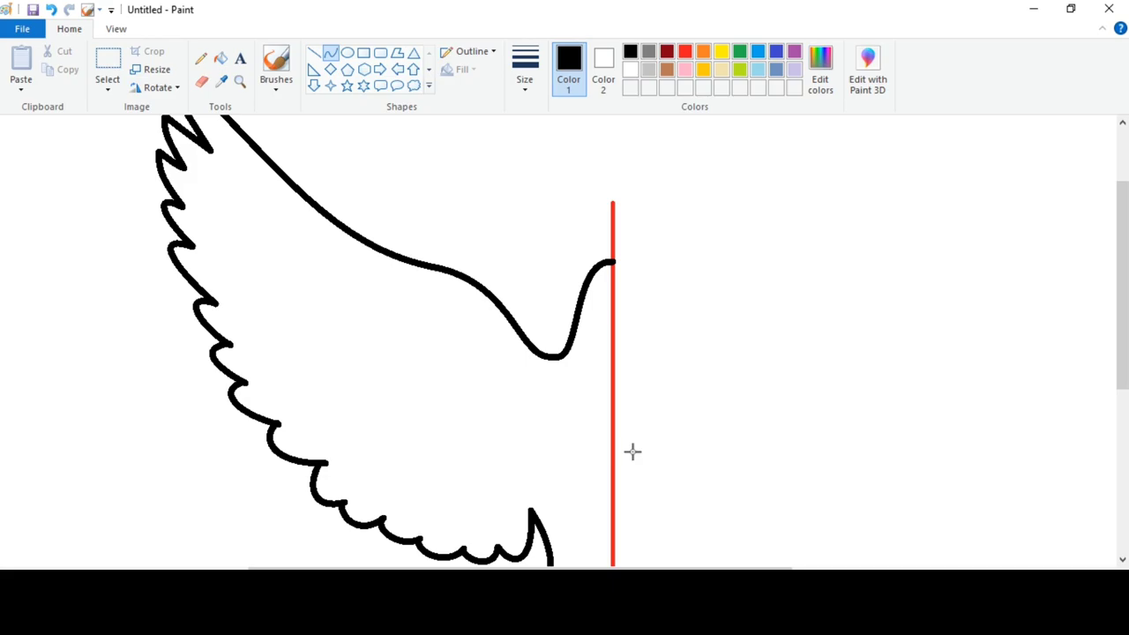
{"action": "scroll", "coordinate": [633, 452], "scroll_direction": "up", "scroll_amount": 1}
{"action": "left_click", "coordinate": [525, 70]}
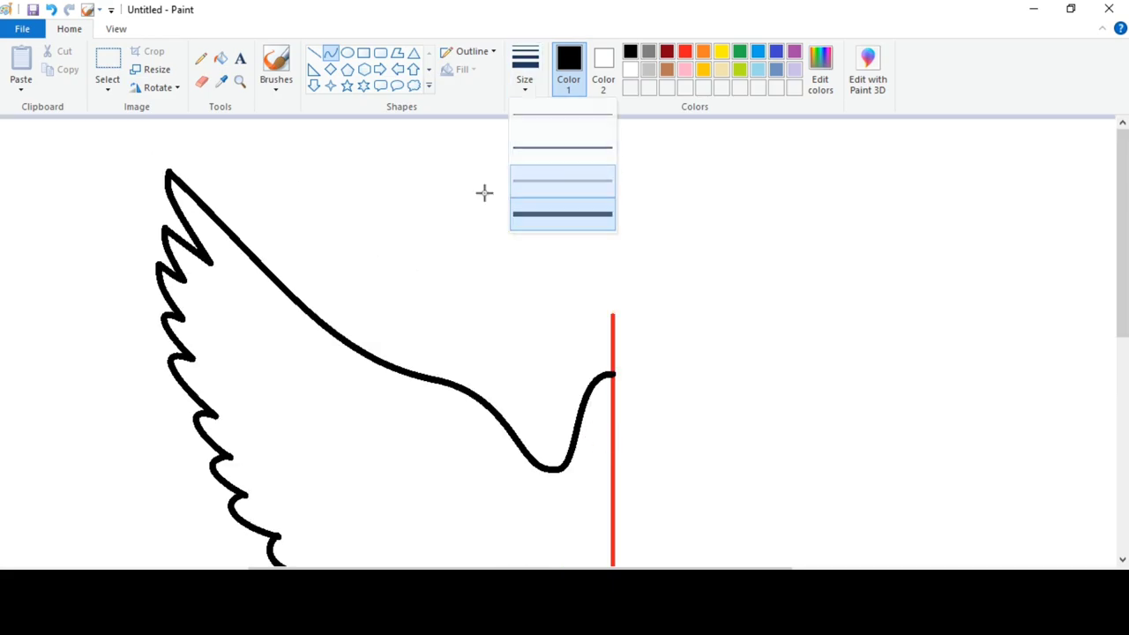
{"action": "left_click_drag", "start_coordinate": [211, 263], "coordinate": [309, 342]}
{"action": "mouse_move", "coordinate": [242, 290]}
{"action": "left_mouse_down"}
{"action": "mouse_move", "coordinate": [232, 295]}
{"action": "mouse_move", "coordinate": [289, 326]}
{"action": "left_mouse_up"}
{"action": "left_click", "coordinate": [350, 259]}
{"action": "left_click_drag", "start_coordinate": [184, 280], "coordinate": [307, 363]}
{"action": "left_click_drag", "start_coordinate": [220, 327], "coordinate": [217, 321]}
{"action": "left_click_drag", "start_coordinate": [270, 348], "coordinate": [288, 353]}
{"action": "left_click", "coordinate": [390, 285]}
Step: Draw thin curved feather lines inward from the notches along the middle of the wing's outer edge
{"action": "scroll", "coordinate": [291, 260], "scroll_direction": "down", "scroll_amount": 1}
{"action": "left_click_drag", "start_coordinate": [183, 206], "coordinate": [309, 283]}
{"action": "left_click_drag", "start_coordinate": [222, 245], "coordinate": [314, 307]}
{"action": "left_click", "coordinate": [403, 282]}
{"action": "mouse_move", "coordinate": [229, 270]}
{"action": "left_mouse_down"}
{"action": "mouse_move", "coordinate": [242, 295]}
{"action": "mouse_move", "coordinate": [323, 333]}
{"action": "left_mouse_up"}
{"action": "left_click_drag", "start_coordinate": [235, 311], "coordinate": [328, 349]}
{"action": "left_click", "coordinate": [377, 341]}
{"action": "mouse_move", "coordinate": [270, 351]}
{"action": "left_mouse_down"}
{"action": "mouse_move", "coordinate": [291, 378]}
{"action": "mouse_move", "coordinate": [331, 374]}
{"action": "left_mouse_up"}
{"action": "left_click_drag", "start_coordinate": [285, 380], "coordinate": [345, 405]}
{"action": "left_click_drag", "start_coordinate": [306, 415], "coordinate": [365, 432]}
Step: Draw thin curved feather lines upward from the scallop notches along the wing's lower edge
{"action": "scroll", "coordinate": [389, 371], "scroll_direction": "down", "scroll_amount": 5}
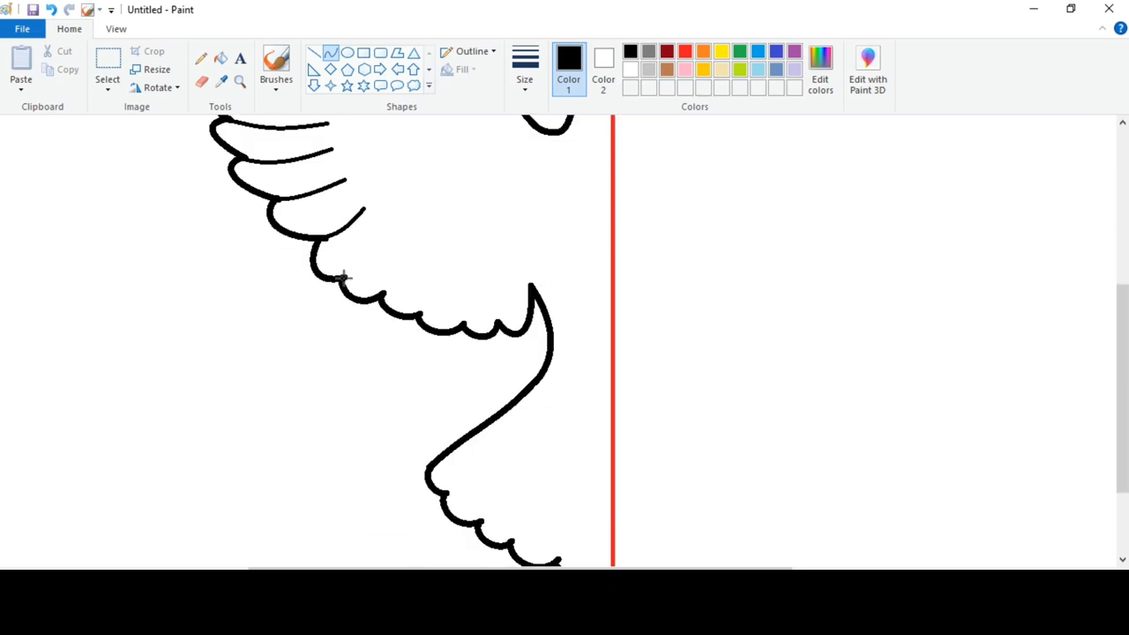
{"action": "mouse_move", "coordinate": [342, 278]}
{"action": "left_mouse_down"}
{"action": "mouse_move", "coordinate": [375, 226]}
{"action": "mouse_move", "coordinate": [358, 233]}
{"action": "left_mouse_up"}
{"action": "mouse_move", "coordinate": [381, 295]}
{"action": "left_mouse_down"}
{"action": "mouse_move", "coordinate": [403, 241]}
{"action": "mouse_move", "coordinate": [391, 251]}
{"action": "left_mouse_up"}
{"action": "mouse_move", "coordinate": [418, 315]}
{"action": "left_mouse_down"}
{"action": "mouse_move", "coordinate": [436, 257]}
{"action": "mouse_move", "coordinate": [425, 277]}
{"action": "left_mouse_up"}
{"action": "left_click_drag", "start_coordinate": [462, 327], "coordinate": [467, 258]}
{"action": "left_click_drag", "start_coordinate": [456, 297], "coordinate": [460, 291]}
{"action": "mouse_move", "coordinate": [488, 331]}
{"action": "left_mouse_down"}
{"action": "mouse_move", "coordinate": [494, 259]}
{"action": "mouse_move", "coordinate": [490, 291]}
{"action": "mouse_move", "coordinate": [520, 254]}
{"action": "left_mouse_up"}
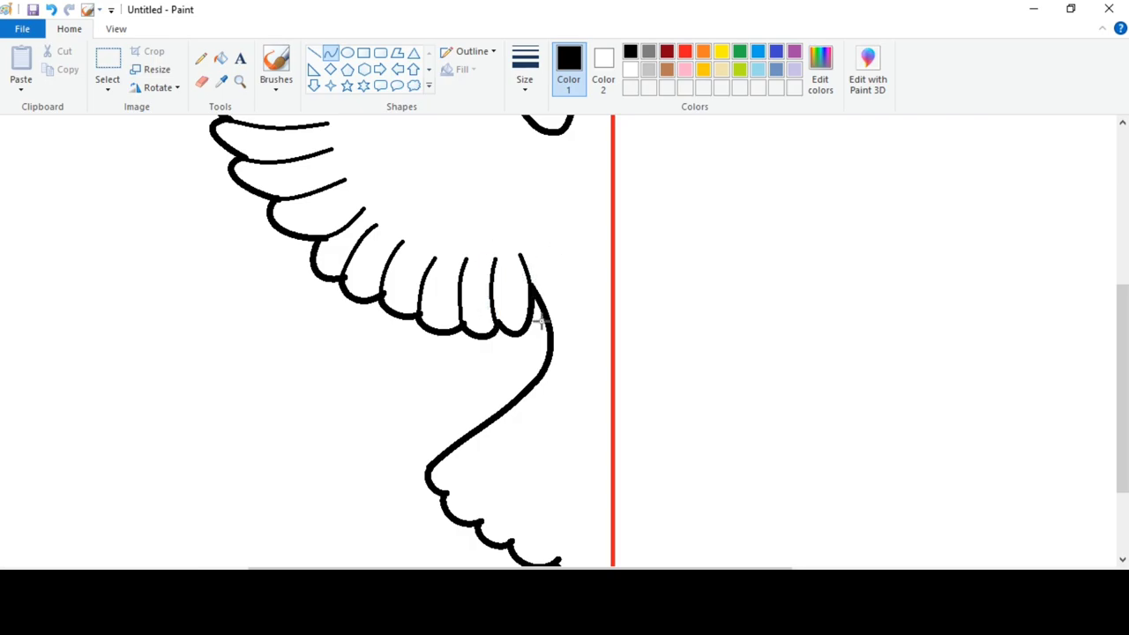
Step: Draw a thin wavy line inside the wing, starting at its upper edge and running below it toward the body
{"action": "scroll", "coordinate": [539, 330], "scroll_direction": "up", "scroll_amount": 3}
{"action": "mouse_move", "coordinate": [360, 237]}
{"action": "left_mouse_down"}
{"action": "mouse_move", "coordinate": [398, 300]}
{"action": "mouse_move", "coordinate": [445, 333]}
{"action": "left_mouse_up"}
{"action": "mouse_move", "coordinate": [402, 285]}
{"action": "left_mouse_down"}
{"action": "mouse_move", "coordinate": [379, 290]}
{"action": "mouse_move", "coordinate": [411, 279]}
{"action": "left_mouse_up"}
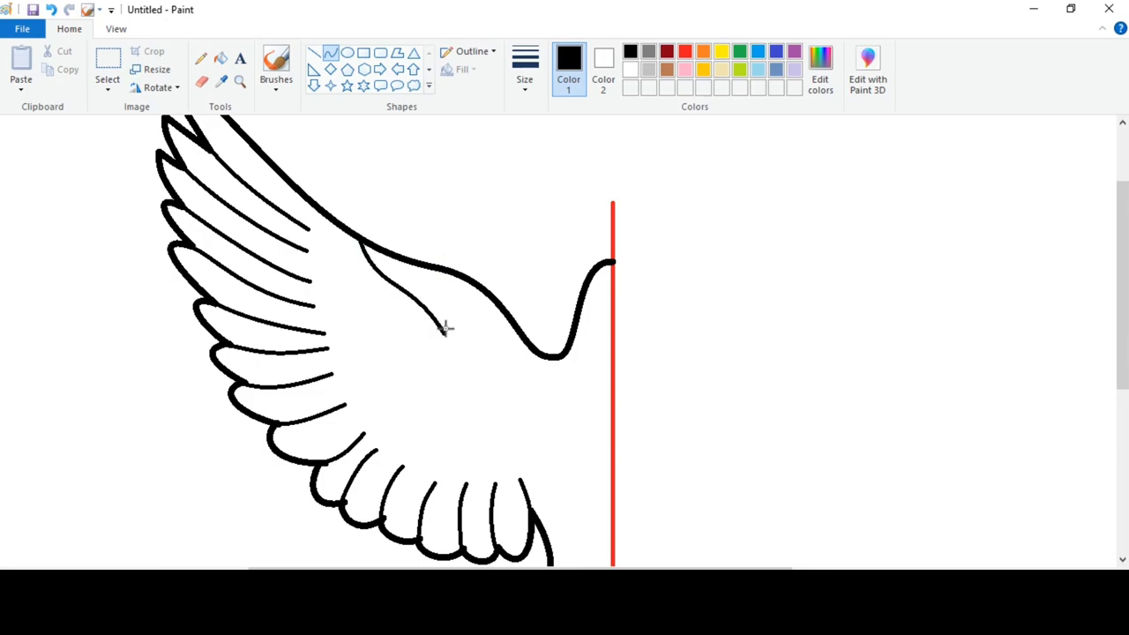
{"action": "left_click_drag", "start_coordinate": [467, 368], "coordinate": [536, 410]}
{"action": "left_click_drag", "start_coordinate": [491, 380], "coordinate": [486, 415]}
{"action": "left_click", "coordinate": [492, 254]}
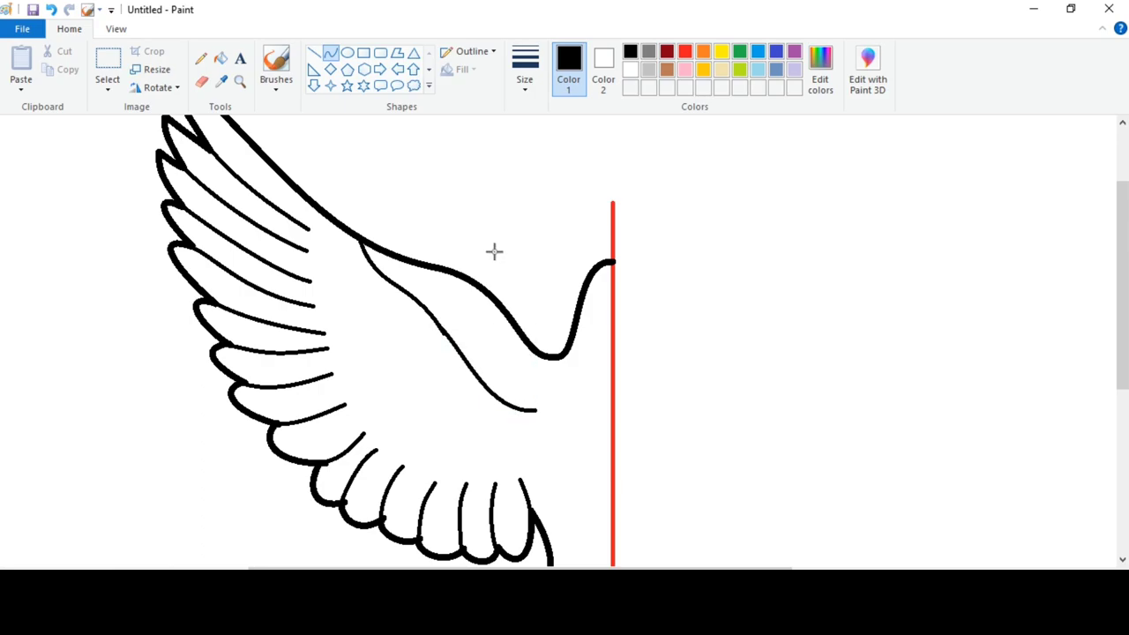
Step: Draw a thin curve separating the wing from the body, from the base of the neck to the wing's lower inner end
{"action": "scroll", "coordinate": [494, 253], "scroll_direction": "down", "scroll_amount": 3}
{"action": "mouse_move", "coordinate": [554, 244]}
{"action": "left_mouse_down"}
{"action": "mouse_move", "coordinate": [533, 314]}
{"action": "mouse_move", "coordinate": [532, 396]}
{"action": "left_mouse_up"}
{"action": "left_click_drag", "start_coordinate": [539, 316], "coordinate": [520, 309]}
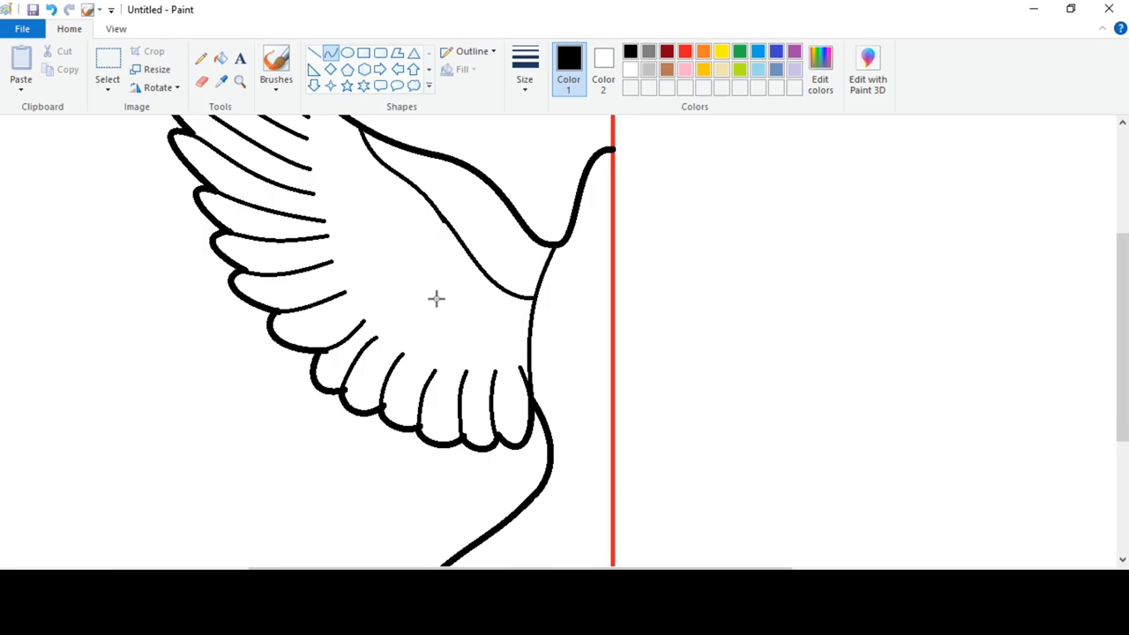
Step: Draw four thin feather lines inside the tail, rising from the notches of its scalloped edge
{"action": "scroll", "coordinate": [489, 281], "scroll_direction": "down", "scroll_amount": 6}
{"action": "left_click_drag", "start_coordinate": [445, 374], "coordinate": [530, 298]}
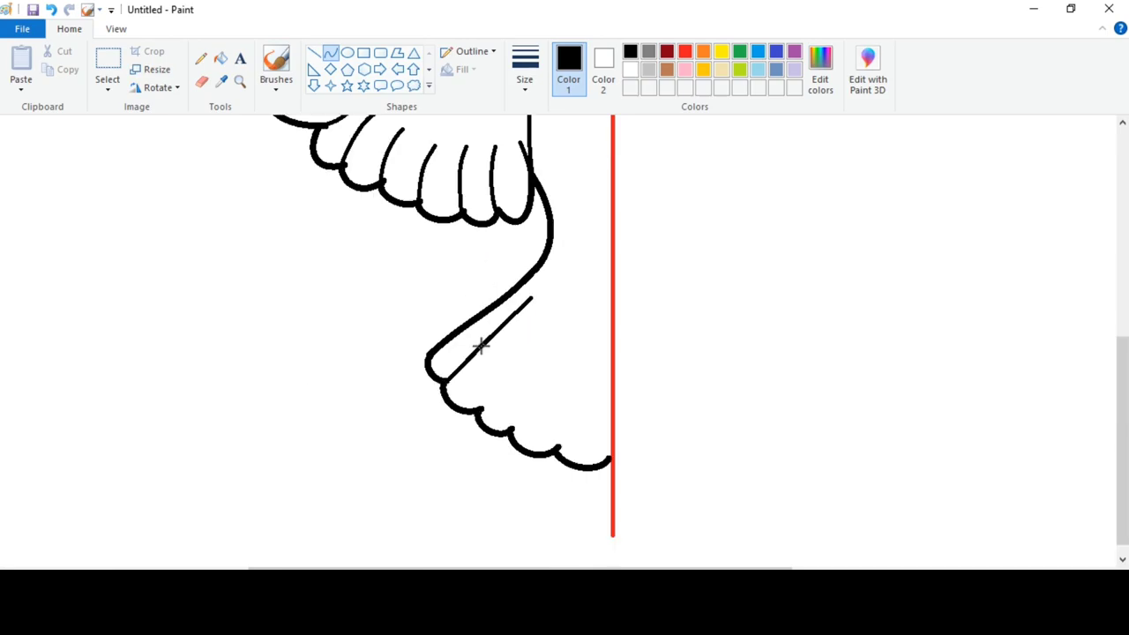
{"action": "left_click_drag", "start_coordinate": [482, 408], "coordinate": [540, 312]}
{"action": "mouse_move", "coordinate": [515, 348]}
{"action": "left_mouse_down"}
{"action": "mouse_move", "coordinate": [504, 353]}
{"action": "mouse_move", "coordinate": [509, 344]}
{"action": "left_mouse_up"}
{"action": "mouse_move", "coordinate": [510, 430]}
{"action": "left_mouse_down"}
{"action": "mouse_move", "coordinate": [549, 333]}
{"action": "mouse_move", "coordinate": [524, 355]}
{"action": "mouse_move", "coordinate": [578, 355]}
{"action": "mouse_move", "coordinate": [562, 376]}
{"action": "left_mouse_up"}
{"action": "left_click", "coordinate": [525, 356]}
{"action": "left_click", "coordinate": [561, 376]}
{"action": "left_click", "coordinate": [623, 350]}
Step: Erase the excess bits of line where the feather scallops meet along the wing's lower edge
{"action": "scroll", "coordinate": [609, 393], "scroll_direction": "up", "scroll_amount": 5}
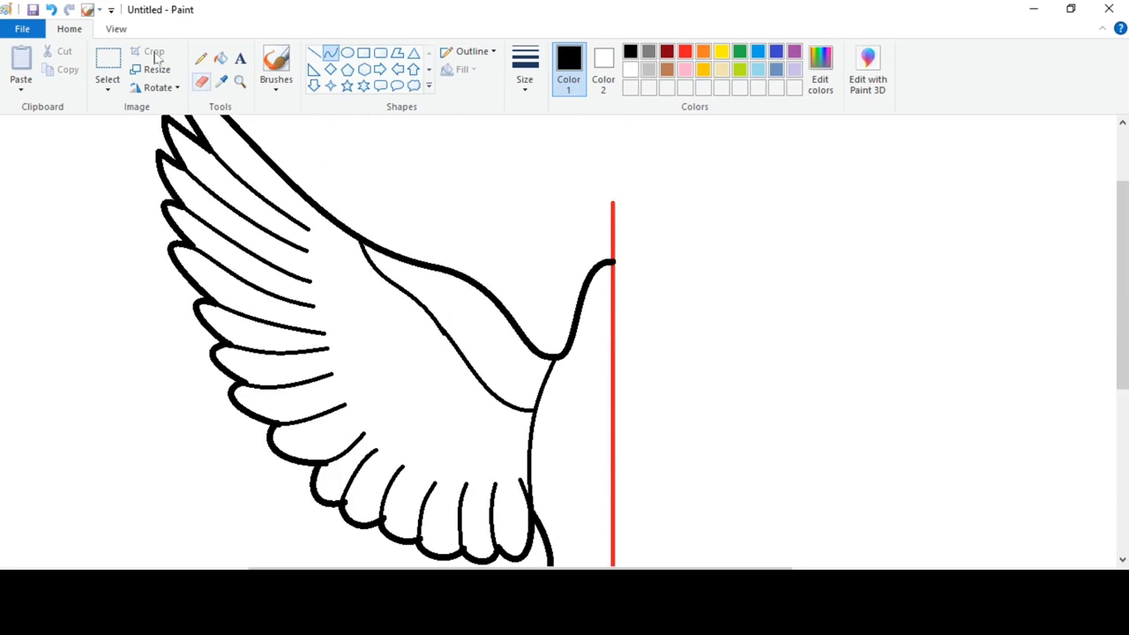
{"action": "left_click", "coordinate": [114, 29]}
{"action": "left_click", "coordinate": [60, 65]}
{"action": "left_click", "coordinate": [75, 33]}
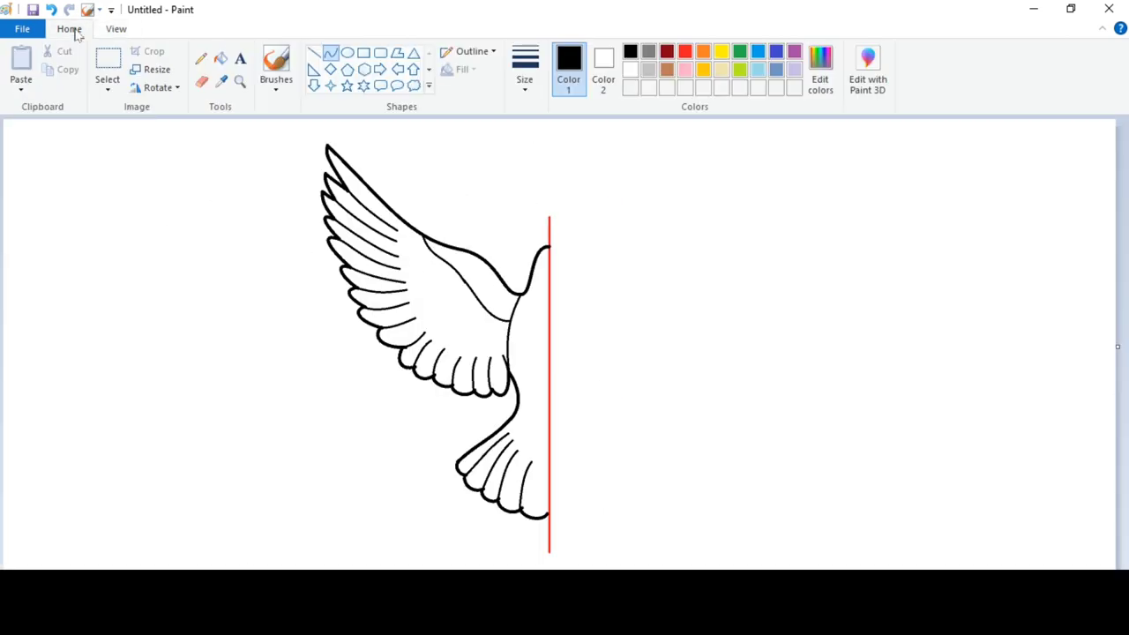
{"action": "left_click", "coordinate": [116, 29]}
{"action": "left_click", "coordinate": [20, 64]}
{"action": "left_click_drag", "start_coordinate": [481, 569], "coordinate": [695, 568]}
{"action": "left_click", "coordinate": [21, 67]}
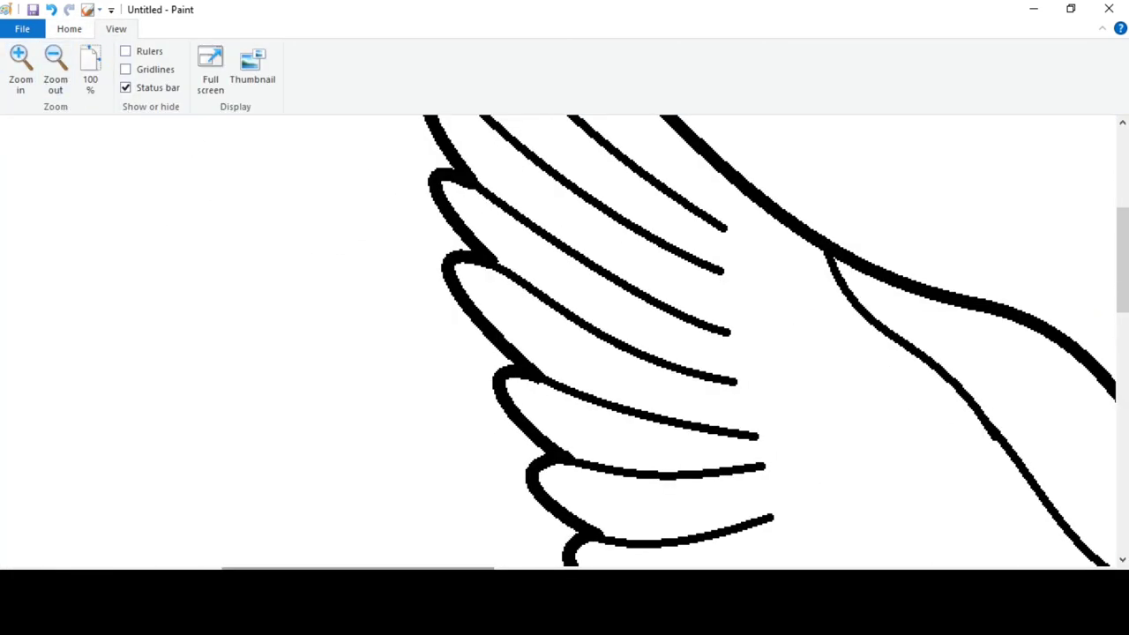
{"action": "left_click_drag", "start_coordinate": [459, 569], "coordinate": [541, 568]}
{"action": "scroll", "coordinate": [594, 402], "scroll_direction": "down", "scroll_amount": 3}
{"action": "left_click", "coordinate": [71, 29]}
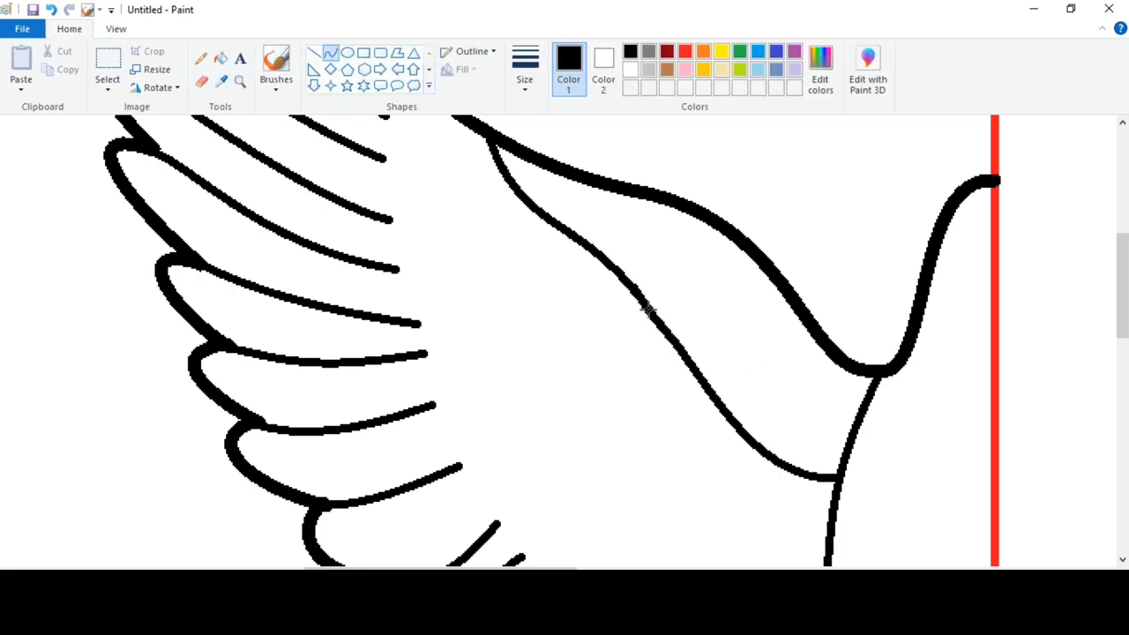
{"action": "scroll", "coordinate": [744, 238], "scroll_direction": "down", "scroll_amount": 3}
{"action": "left_click", "coordinate": [202, 82]}
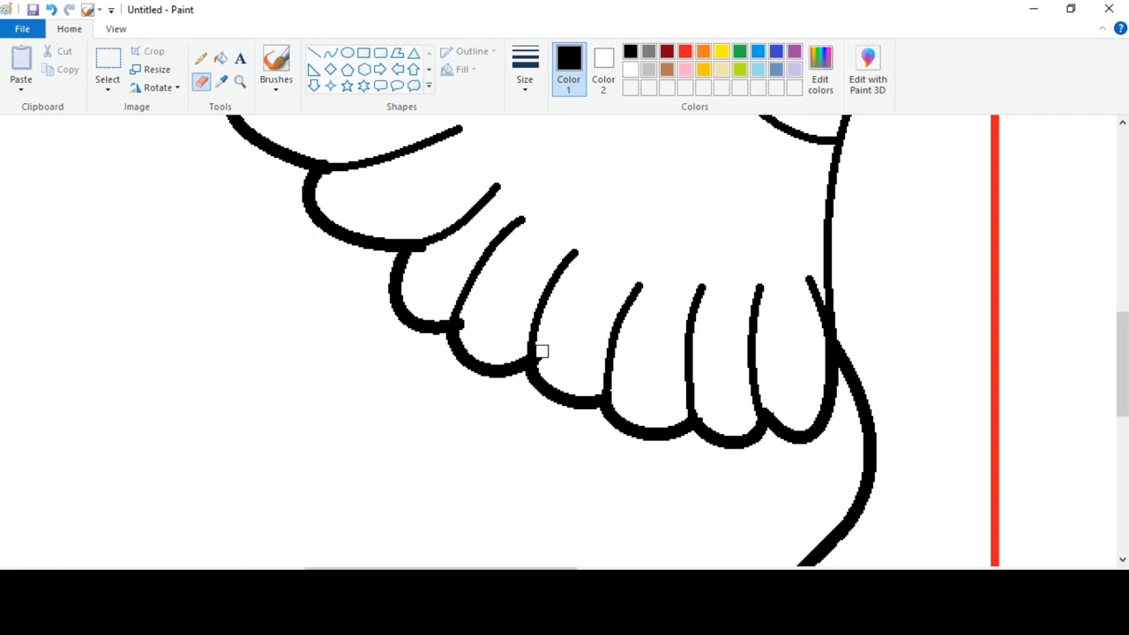
{"action": "scroll", "coordinate": [339, 267], "scroll_direction": "up", "scroll_amount": 3}
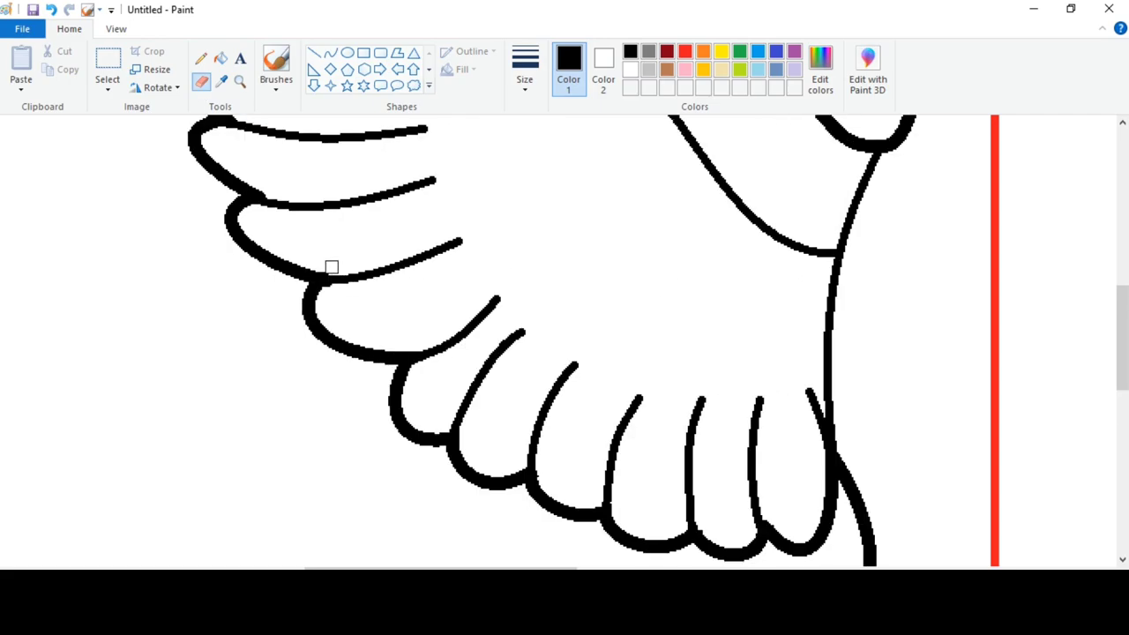
Step: Taper the blunt inner ends of the upper wing's feather lines with the Eraser
{"action": "scroll", "coordinate": [349, 332], "scroll_direction": "up", "scroll_amount": 3}
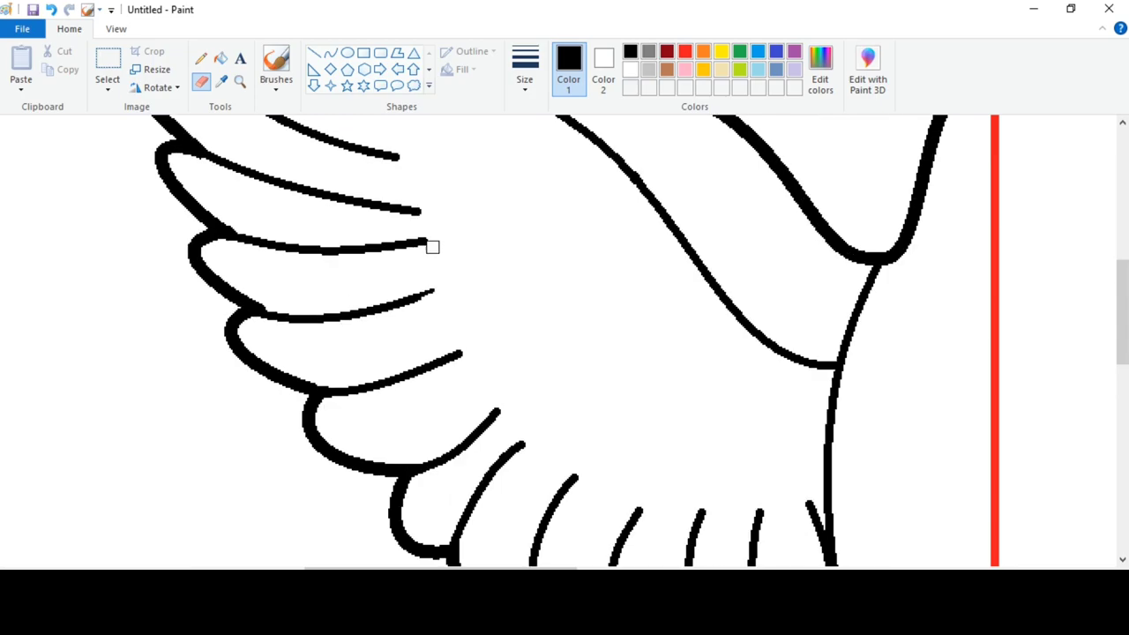
{"action": "scroll", "coordinate": [434, 283], "scroll_direction": "up", "scroll_amount": 3}
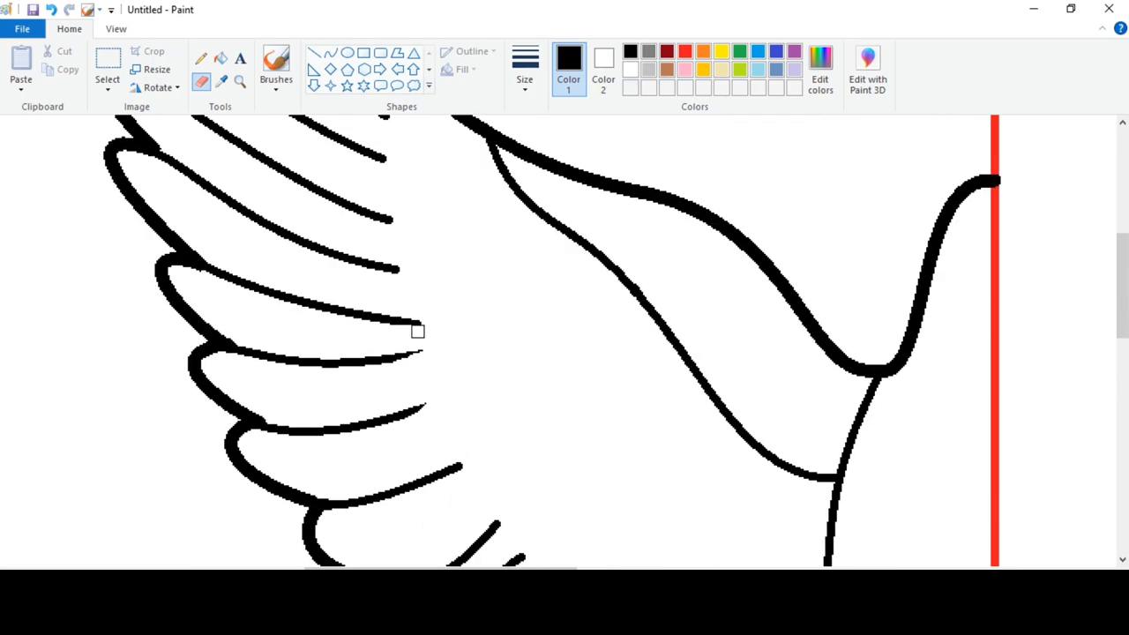
{"action": "scroll", "coordinate": [409, 266], "scroll_direction": "up", "scroll_amount": 3}
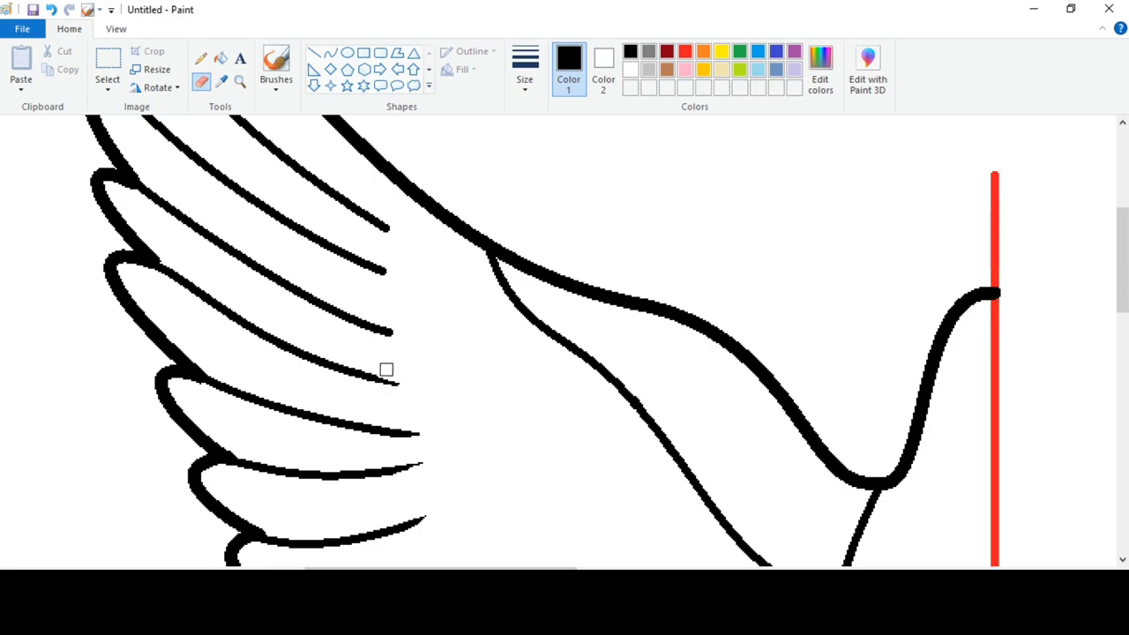
{"action": "scroll", "coordinate": [396, 339], "scroll_direction": "up", "scroll_amount": 3}
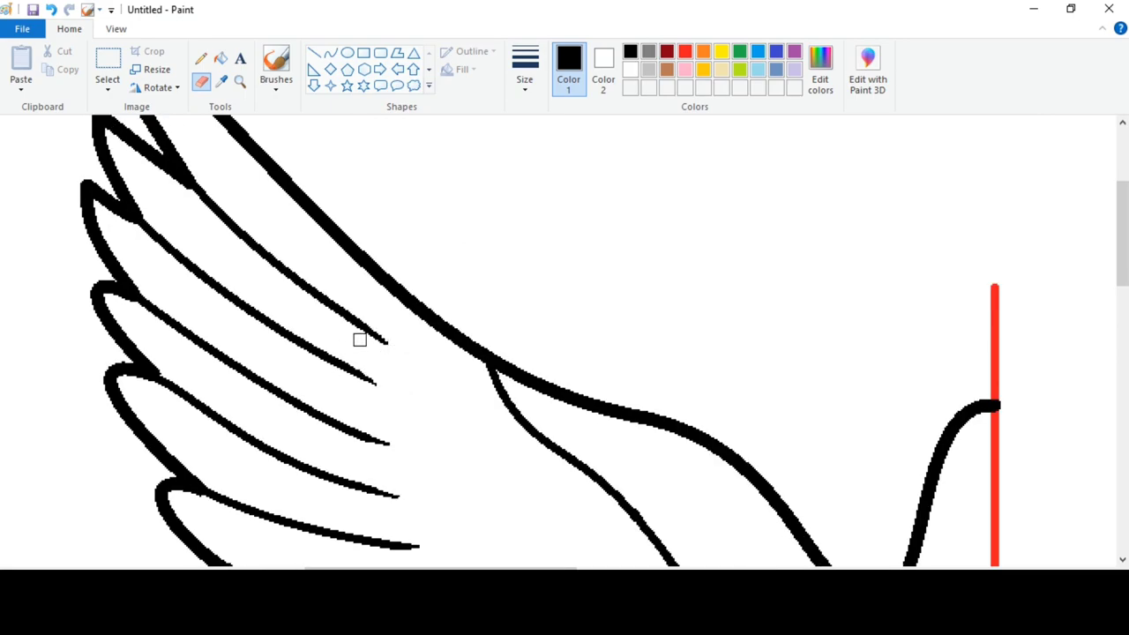
Step: Taper the blunt inner ends of the lower wing's feather lines with the Eraser
{"action": "scroll", "coordinate": [441, 409], "scroll_direction": "down", "scroll_amount": 9}
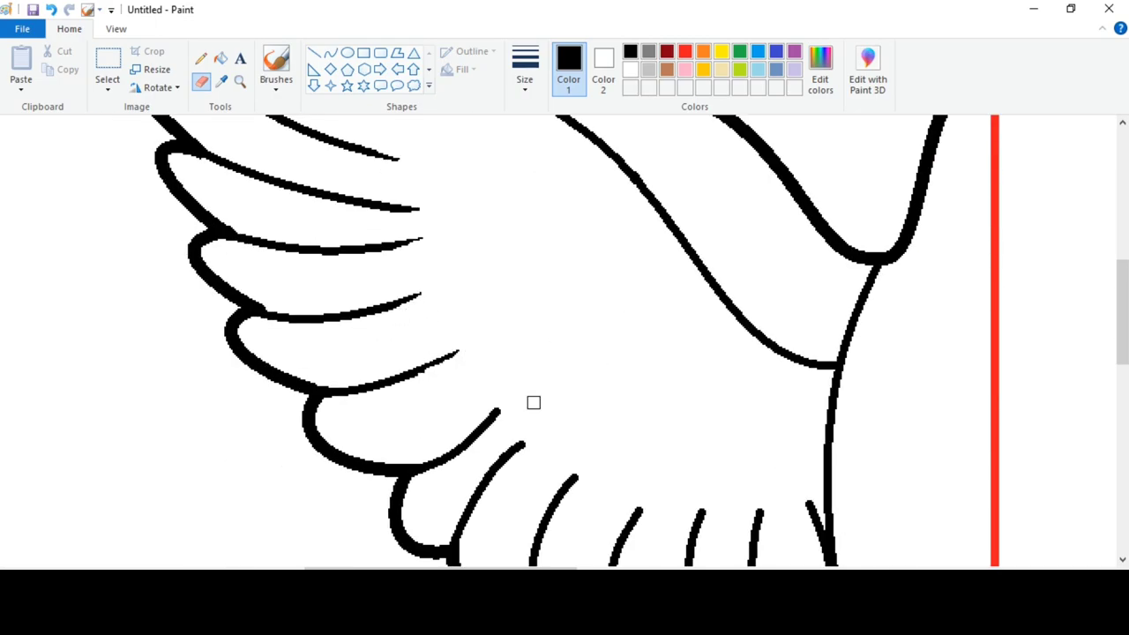
{"action": "scroll", "coordinate": [501, 391], "scroll_direction": "down", "scroll_amount": 3}
{"action": "mouse_move", "coordinate": [491, 292]}
{"action": "left_mouse_down"}
{"action": "mouse_move", "coordinate": [458, 322]}
{"action": "mouse_move", "coordinate": [475, 314]}
{"action": "mouse_move", "coordinate": [509, 353]}
{"action": "left_mouse_up"}
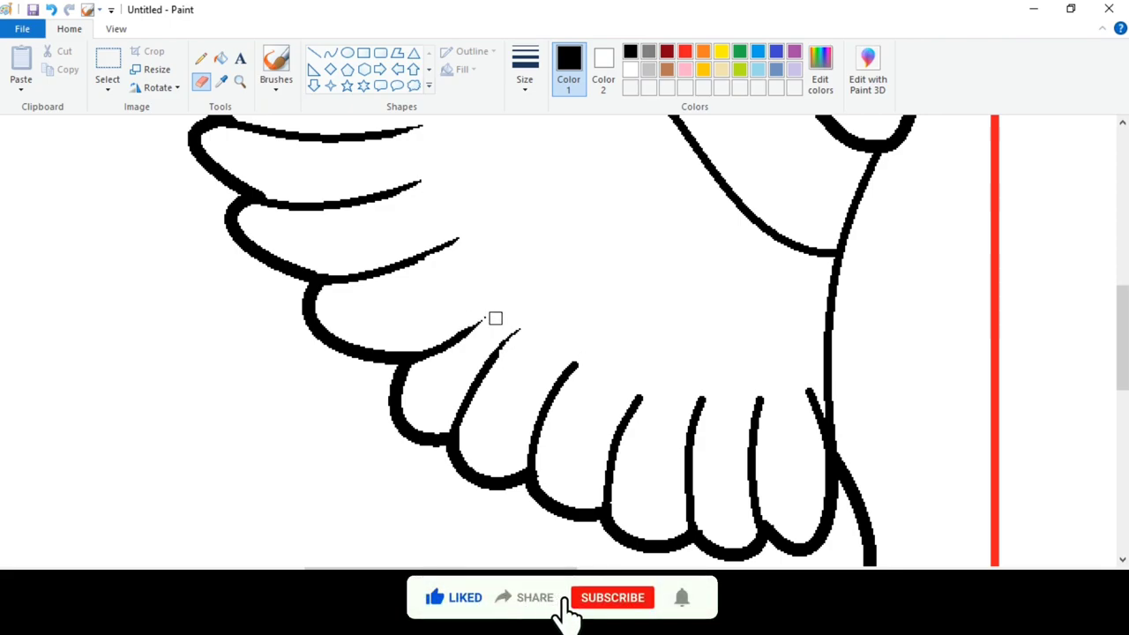
{"action": "scroll", "coordinate": [573, 382], "scroll_direction": "down", "scroll_amount": 3}
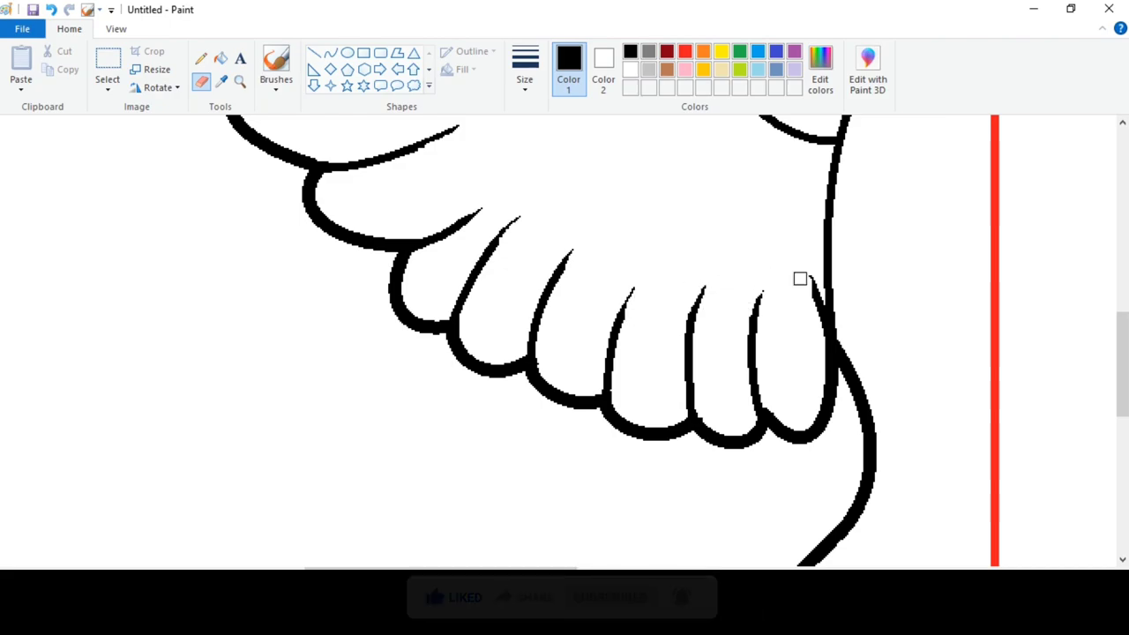
Step: Erase the tail feather lines' blunt ends to points and clean the excess bits where the tail scallops meet
{"action": "scroll", "coordinate": [351, 245], "scroll_direction": "up", "scroll_amount": 5}
{"action": "left_click", "coordinate": [116, 29]}
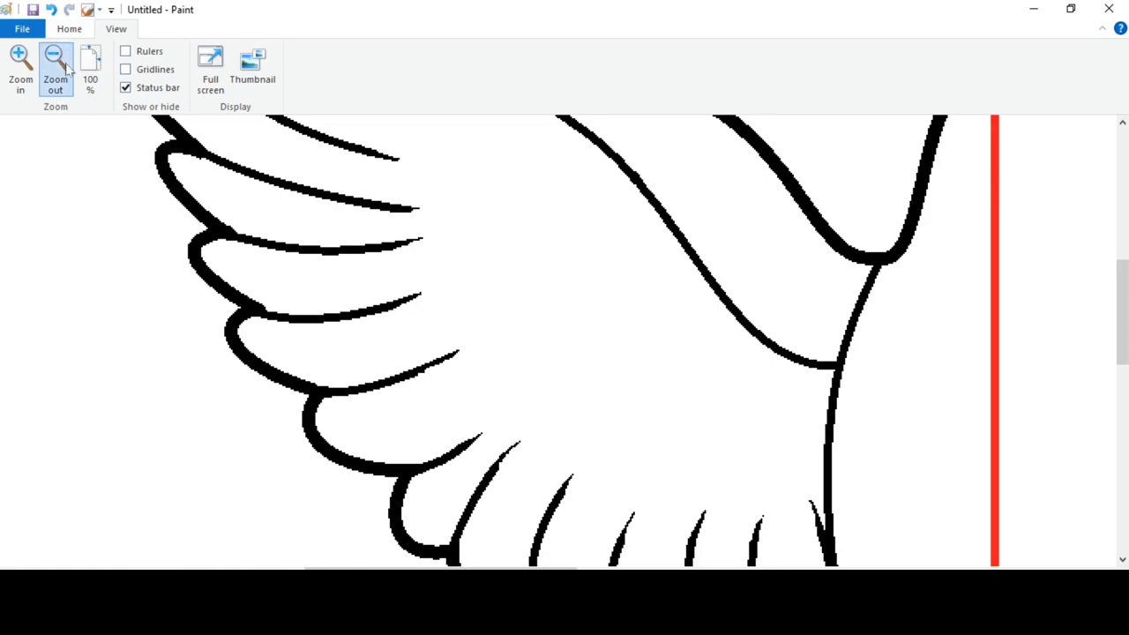
{"action": "left_click", "coordinate": [56, 71]}
{"action": "left_click", "coordinate": [55, 71]}
{"action": "left_click", "coordinate": [55, 70]}
{"action": "left_click", "coordinate": [21, 71]}
{"action": "scroll", "coordinate": [358, 494], "scroll_direction": "down", "scroll_amount": 7}
{"action": "left_click_drag", "start_coordinate": [358, 568], "coordinate": [656, 568]}
{"action": "left_click", "coordinate": [30, 93]}
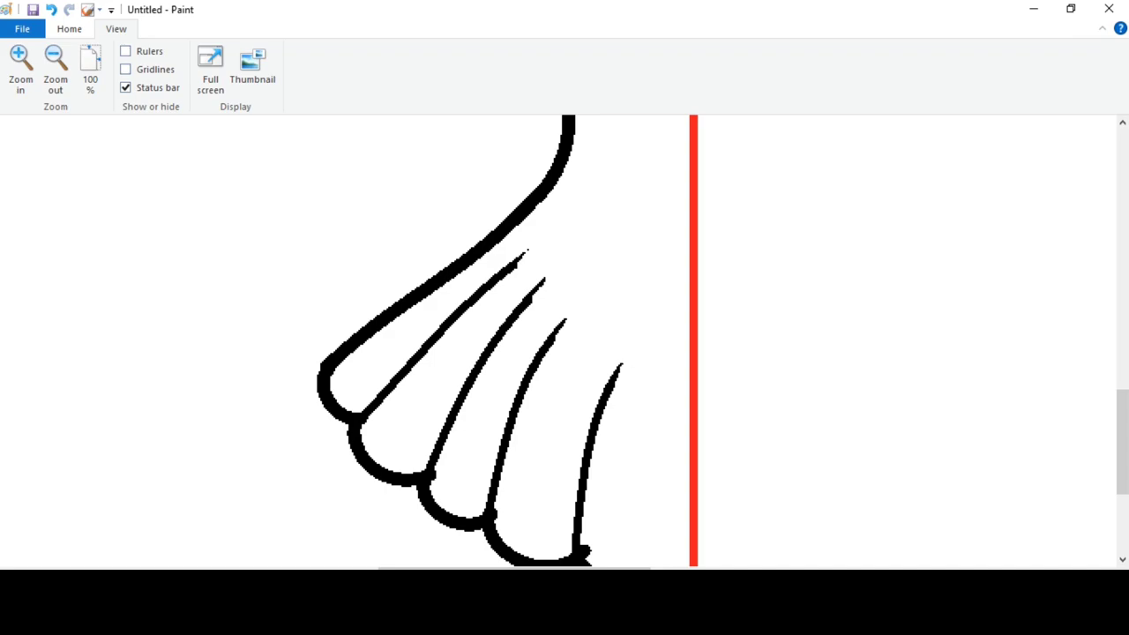
{"action": "scroll", "coordinate": [453, 363], "scroll_direction": "down", "scroll_amount": 2}
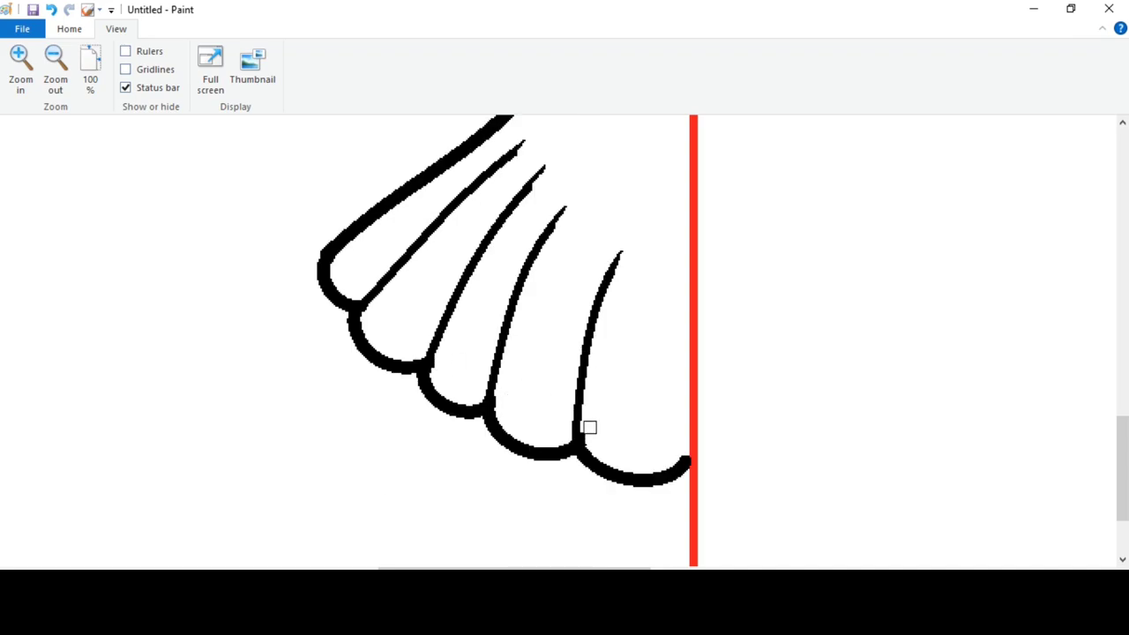
{"action": "scroll", "coordinate": [572, 400], "scroll_direction": "up", "scroll_amount": 2}
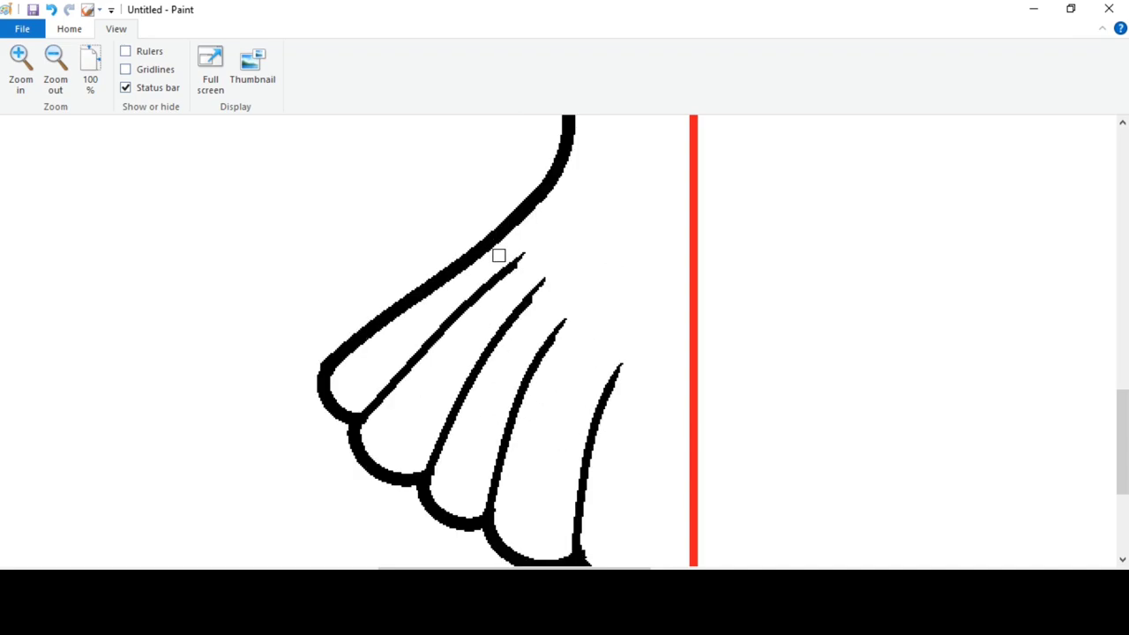
Step: Cut the half dove up to the red centre line and clear everything left on the canvas
{"action": "left_click", "coordinate": [55, 62]}
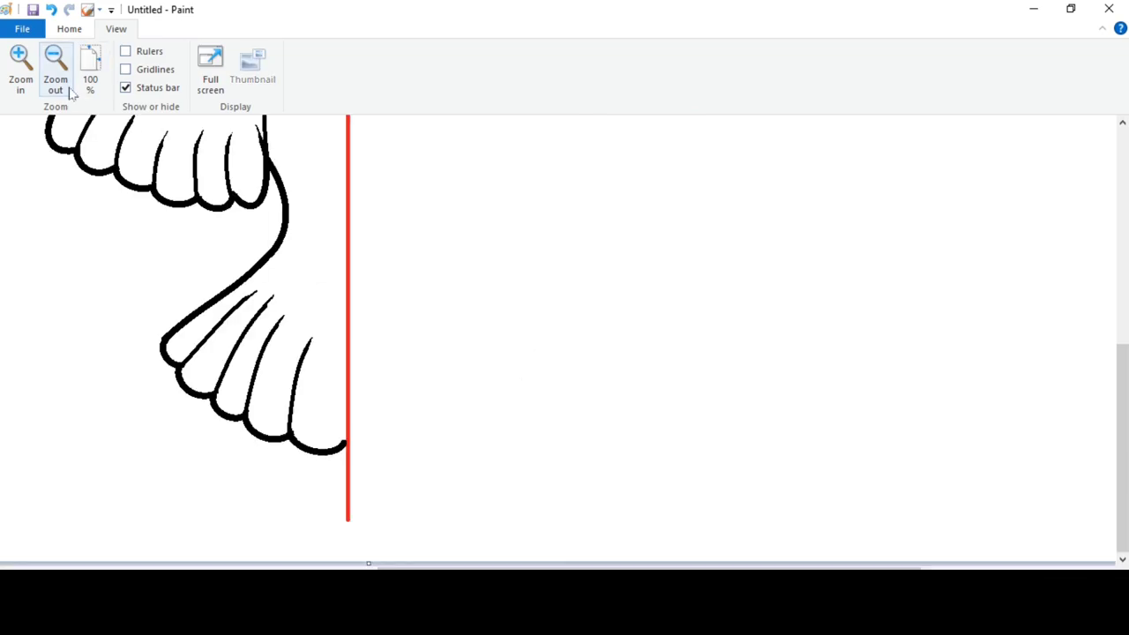
{"action": "left_click", "coordinate": [90, 66]}
{"action": "left_click", "coordinate": [69, 28]}
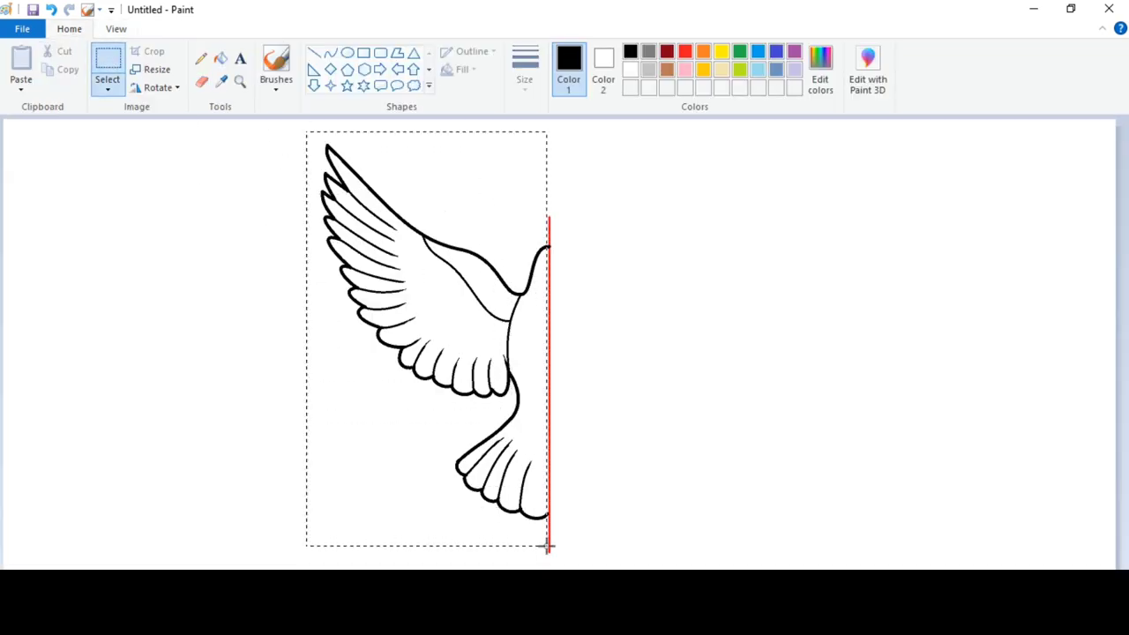
{"action": "right_click", "coordinate": [478, 289]}
{"action": "left_click", "coordinate": [521, 298]}
{"action": "key", "text": "Delete"}
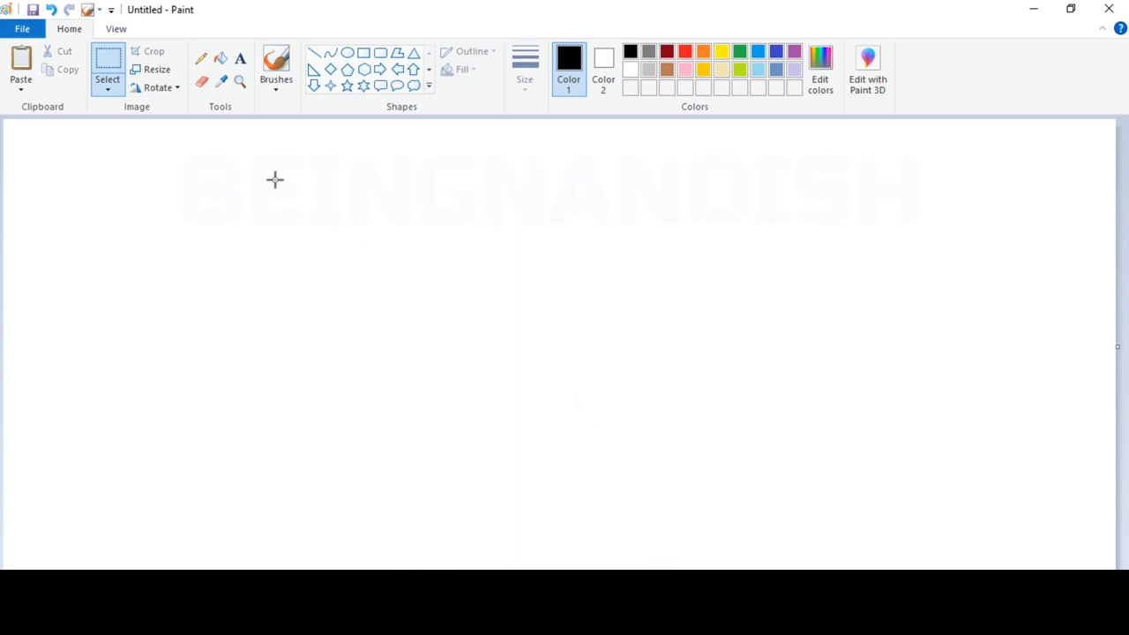
Step: Enable transparent selection, paste the half dove and move it towards the middle of the canvas
{"action": "left_click", "coordinate": [108, 88]}
{"action": "left_click", "coordinate": [194, 241]}
{"action": "right_click", "coordinate": [201, 198]}
{"action": "left_click", "coordinate": [234, 237]}
{"action": "left_click_drag", "start_coordinate": [336, 287], "coordinate": [494, 294]}
Step: Paste a second half dove, flip it horizontally and align it beside the first half as its mirror image
{"action": "right_click", "coordinate": [167, 229]}
{"action": "left_click", "coordinate": [202, 271]}
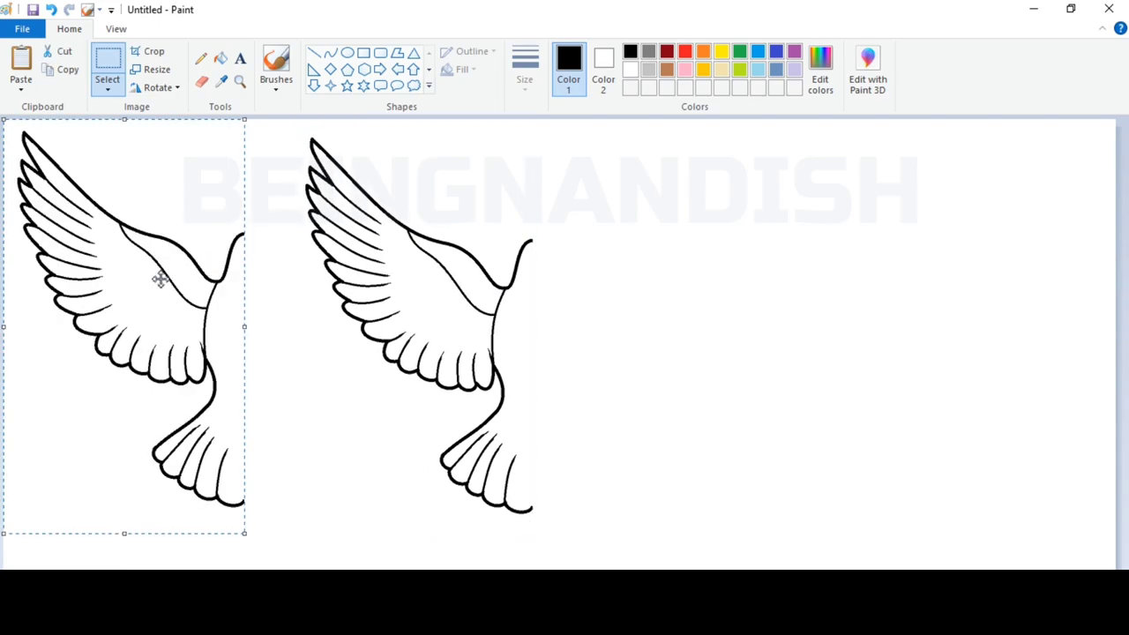
{"action": "right_click", "coordinate": [162, 277]}
{"action": "mouse_move", "coordinate": [200, 418]}
{"action": "left_click", "coordinate": [297, 495]}
{"action": "left_click_drag", "start_coordinate": [203, 359], "coordinate": [658, 355]}
{"action": "left_click", "coordinate": [803, 390]}
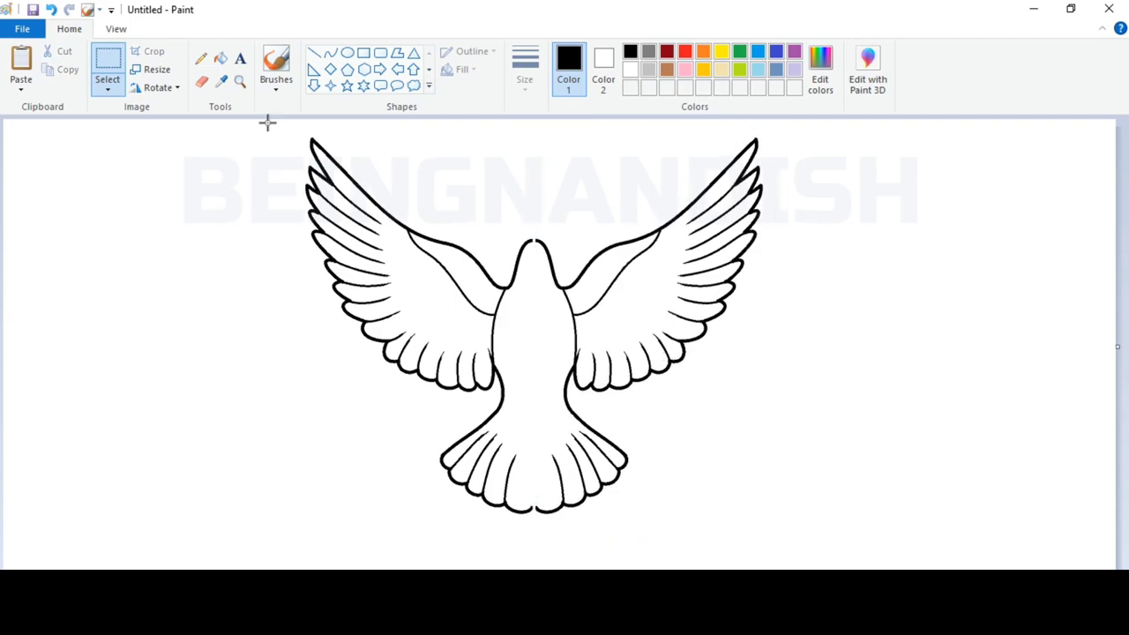
Step: Draw a curved feather line down the middle of the tail and bridge the gap between the two tail halves
{"action": "left_click", "coordinate": [116, 29]}
{"action": "left_click", "coordinate": [20, 63]}
{"action": "left_click", "coordinate": [69, 29]}
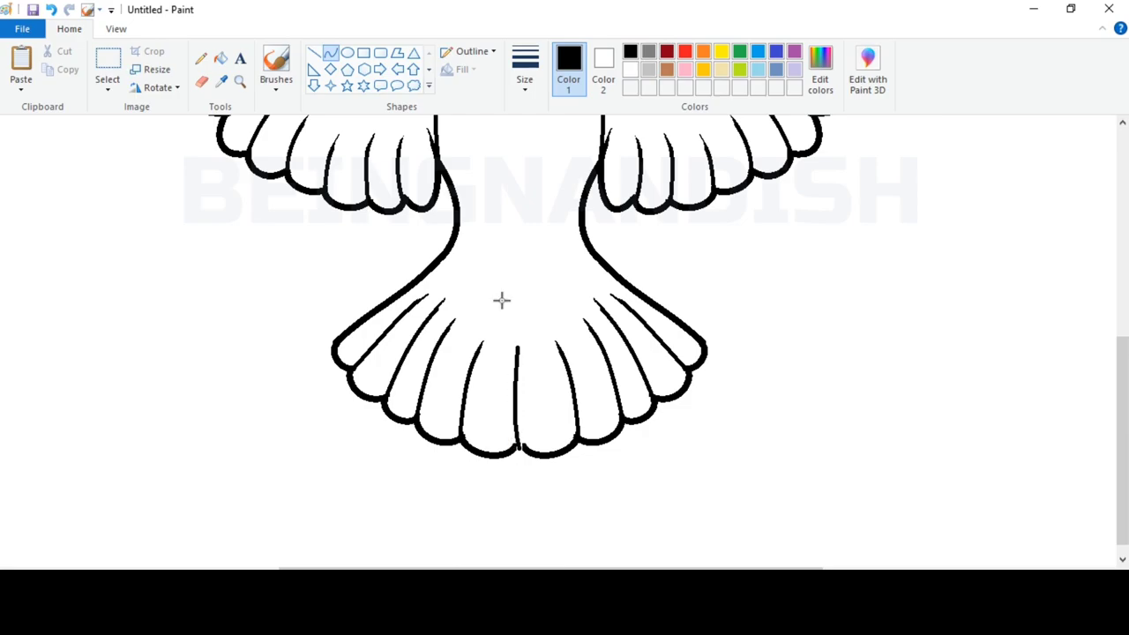
{"action": "left_click", "coordinate": [315, 55]}
{"action": "left_click", "coordinate": [525, 71]}
{"action": "left_click", "coordinate": [556, 218]}
{"action": "left_click", "coordinate": [201, 81]}
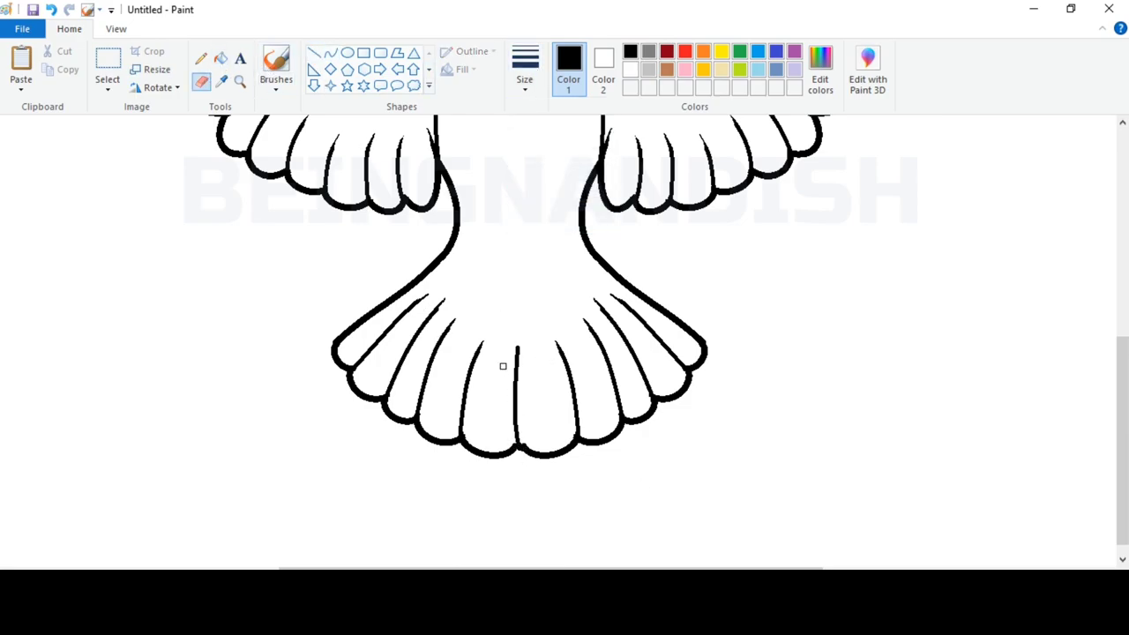
Step: Erase the upper outline of the head's right side and redraw it as a curve closing the gap at the crown
{"action": "scroll", "coordinate": [504, 322], "scroll_direction": "down", "scroll_amount": 2}
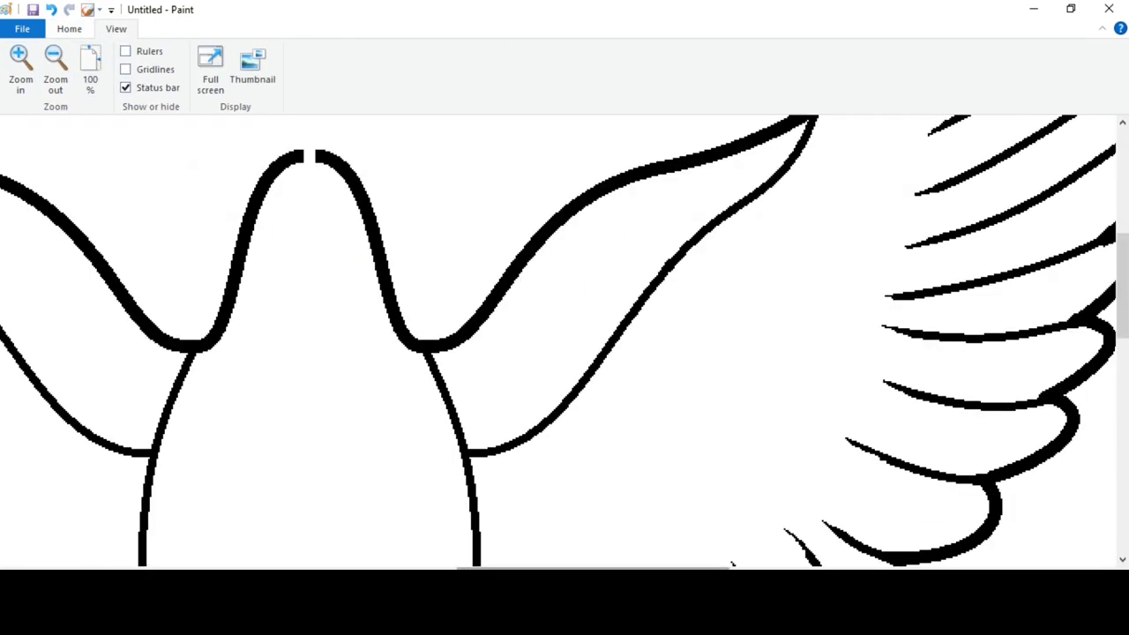
{"action": "left_click_drag", "start_coordinate": [732, 565], "coordinate": [642, 566]}
{"action": "left_click", "coordinate": [69, 29]}
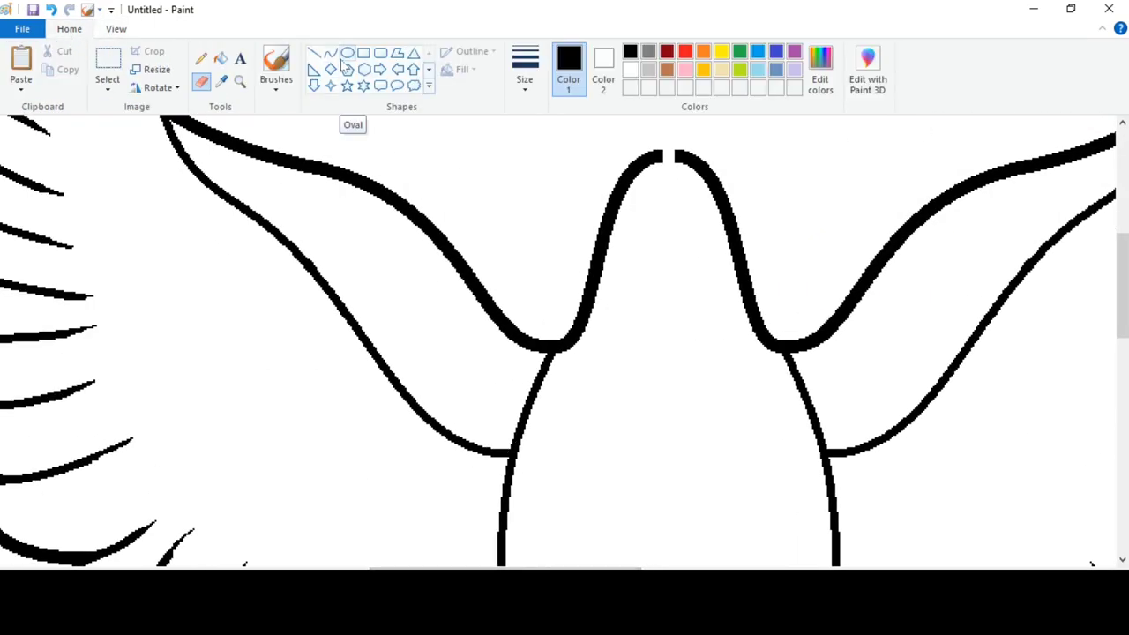
{"action": "mouse_move", "coordinate": [663, 160]}
{"action": "left_mouse_down"}
{"action": "mouse_move", "coordinate": [710, 163]}
{"action": "mouse_move", "coordinate": [737, 237]}
{"action": "left_mouse_up"}
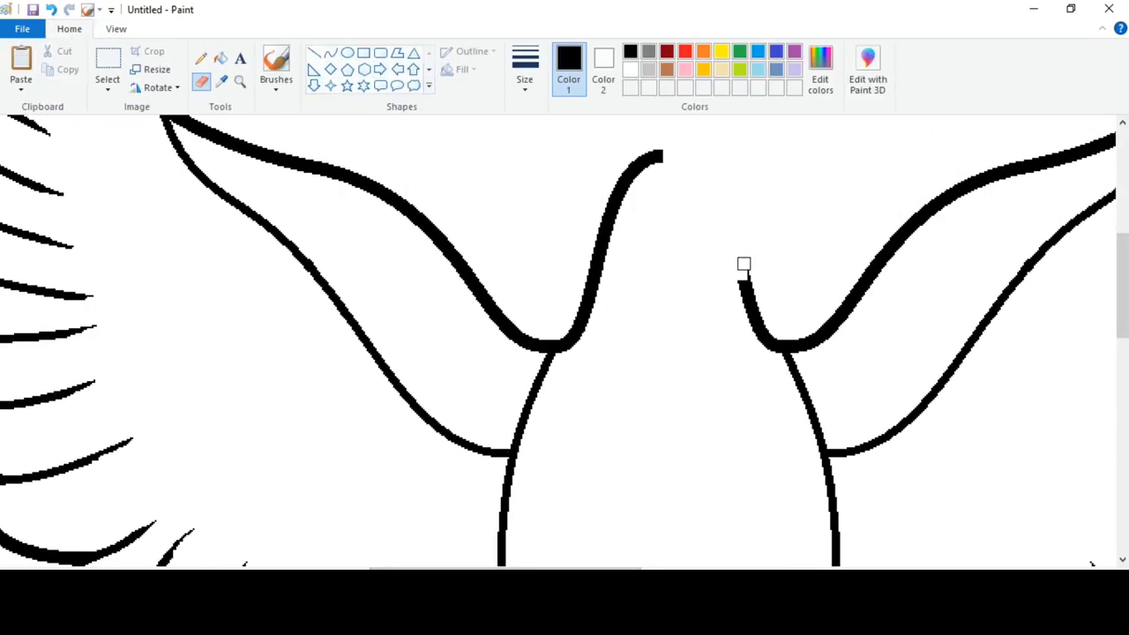
{"action": "left_click", "coordinate": [330, 53]}
{"action": "left_click_drag", "start_coordinate": [663, 155], "coordinate": [745, 286]}
{"action": "mouse_move", "coordinate": [746, 202]}
{"action": "left_mouse_down"}
{"action": "mouse_move", "coordinate": [724, 156]}
{"action": "mouse_move", "coordinate": [739, 188]}
{"action": "left_mouse_up"}
{"action": "left_click", "coordinate": [738, 191]}
Step: Draw a pointed beak on the right side of the head, angled upwards, using lines and curves
{"action": "left_click_drag", "start_coordinate": [501, 571], "coordinate": [532, 570]}
{"action": "scroll", "coordinate": [509, 509], "scroll_direction": "up", "scroll_amount": 2}
{"action": "left_click", "coordinate": [315, 54]}
{"action": "mouse_move", "coordinate": [557, 268]}
{"action": "left_mouse_down"}
{"action": "mouse_move", "coordinate": [623, 224]}
{"action": "mouse_move", "coordinate": [584, 284]}
{"action": "left_mouse_up"}
{"action": "left_click", "coordinate": [523, 78]}
{"action": "left_click", "coordinate": [537, 181]}
{"action": "left_click", "coordinate": [330, 53]}
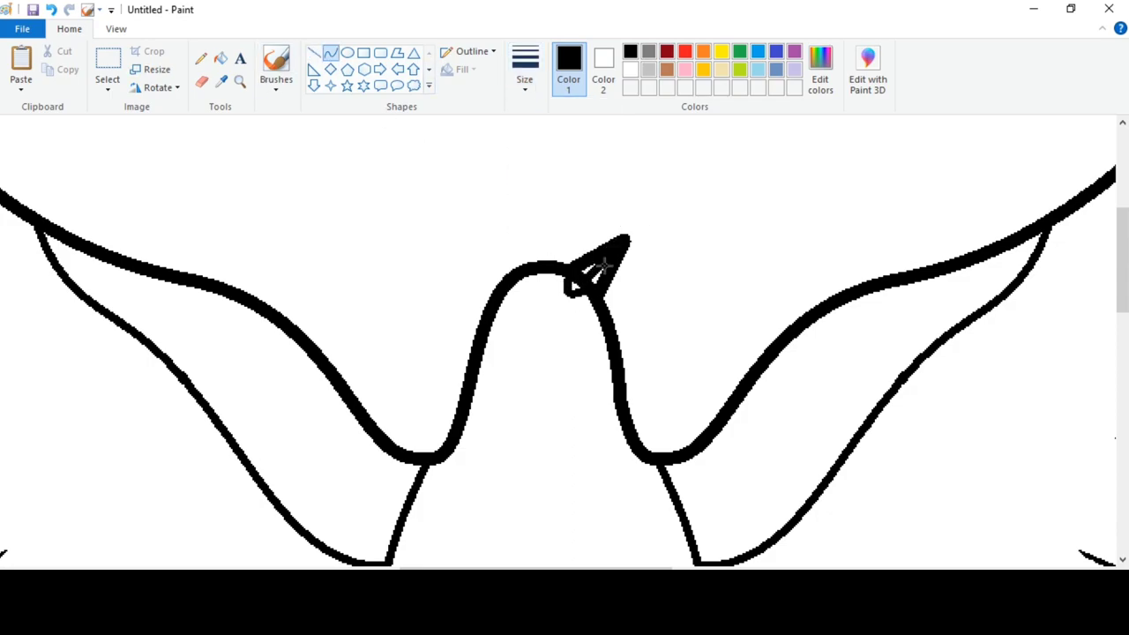
Step: Draw a small solid black round eye inside the head with the Oval shape
{"action": "left_click", "coordinate": [346, 53]}
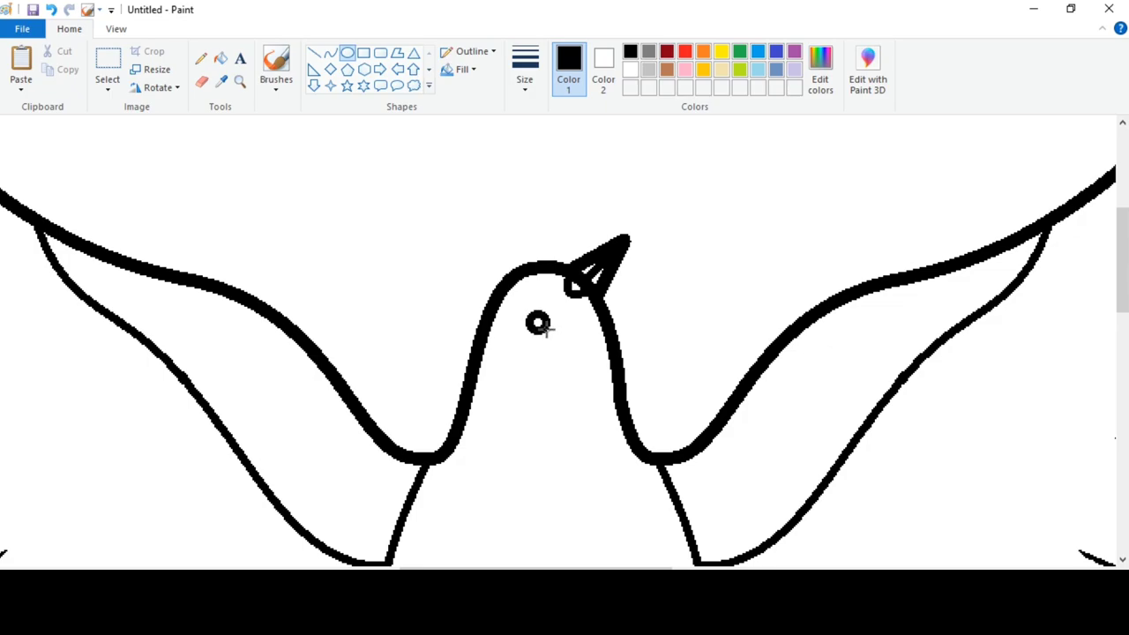
{"action": "key", "text": "ctrl+z"}
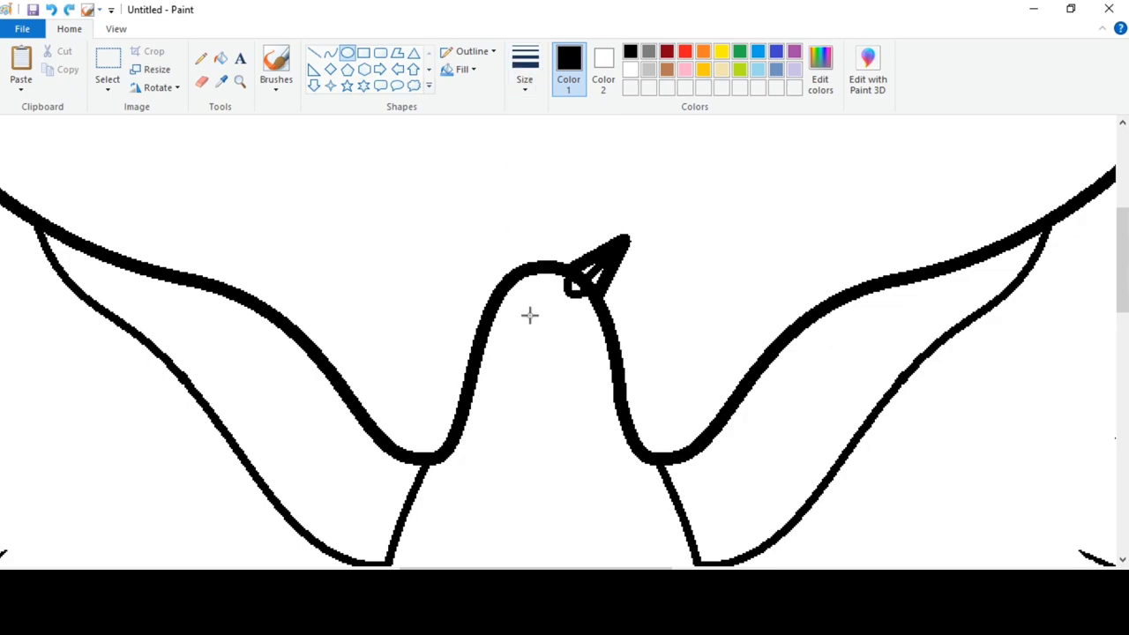
{"action": "left_click", "coordinate": [116, 28]}
{"action": "left_click", "coordinate": [68, 89]}
{"action": "left_click", "coordinate": [69, 88]}
{"action": "left_click", "coordinate": [20, 71]}
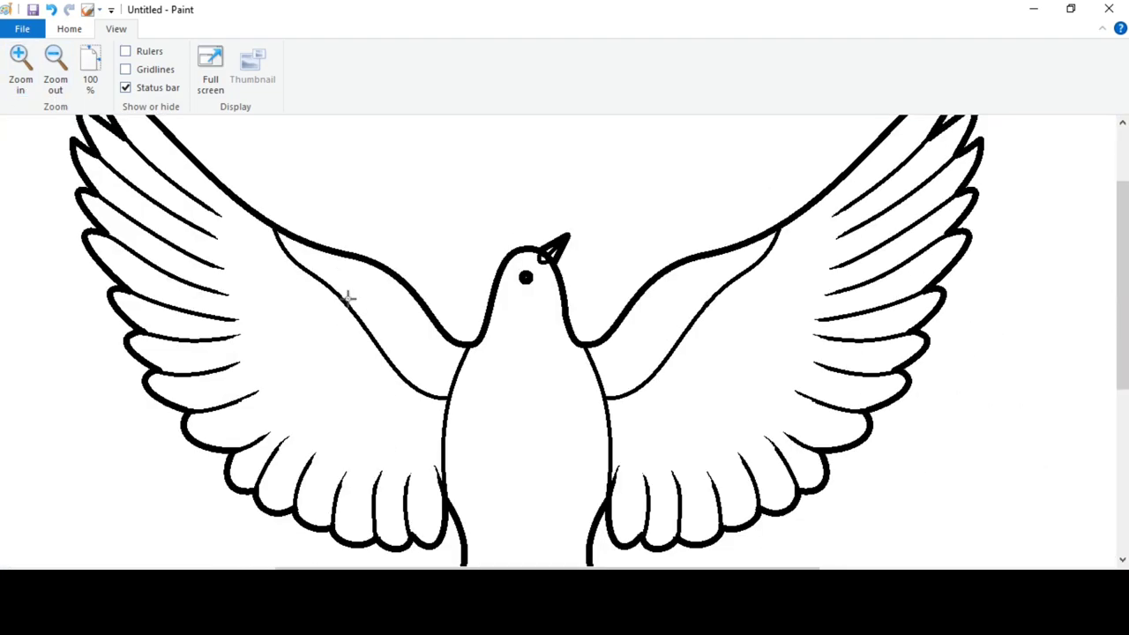
Step: Select the eye and nudge it slightly upwards within the head
{"action": "left_click", "coordinate": [69, 29]}
{"action": "left_click", "coordinate": [107, 63]}
{"action": "left_click_drag", "start_coordinate": [515, 270], "coordinate": [546, 309]}
{"action": "left_click_drag", "start_coordinate": [531, 291], "coordinate": [530, 285]}
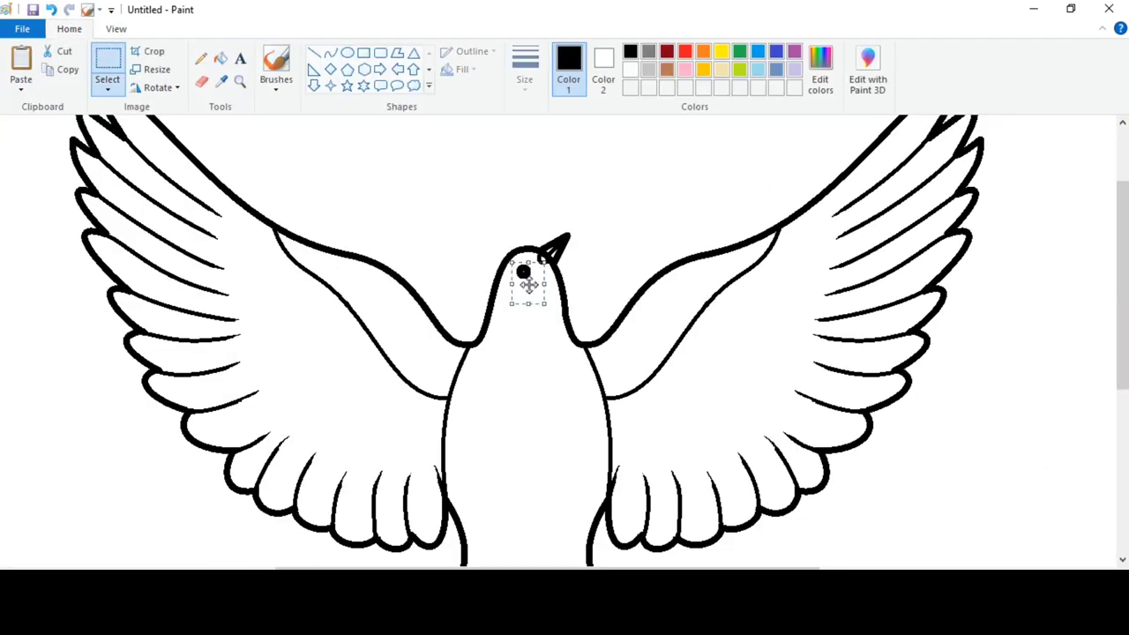
{"action": "left_click", "coordinate": [414, 220]}
Step: Draw thin white lines inside the beak to open up its blackened interior
{"action": "left_click", "coordinate": [117, 31]}
{"action": "left_click", "coordinate": [56, 71]}
{"action": "left_click", "coordinate": [21, 71]}
{"action": "left_click", "coordinate": [21, 71]}
{"action": "left_click_drag", "start_coordinate": [138, 568], "coordinate": [530, 568]}
{"action": "scroll", "coordinate": [519, 494], "scroll_direction": "down", "scroll_amount": 4}
{"action": "left_click", "coordinate": [69, 29]}
{"action": "left_click", "coordinate": [201, 82]}
{"action": "scroll", "coordinate": [569, 273], "scroll_direction": "up", "scroll_amount": 2}
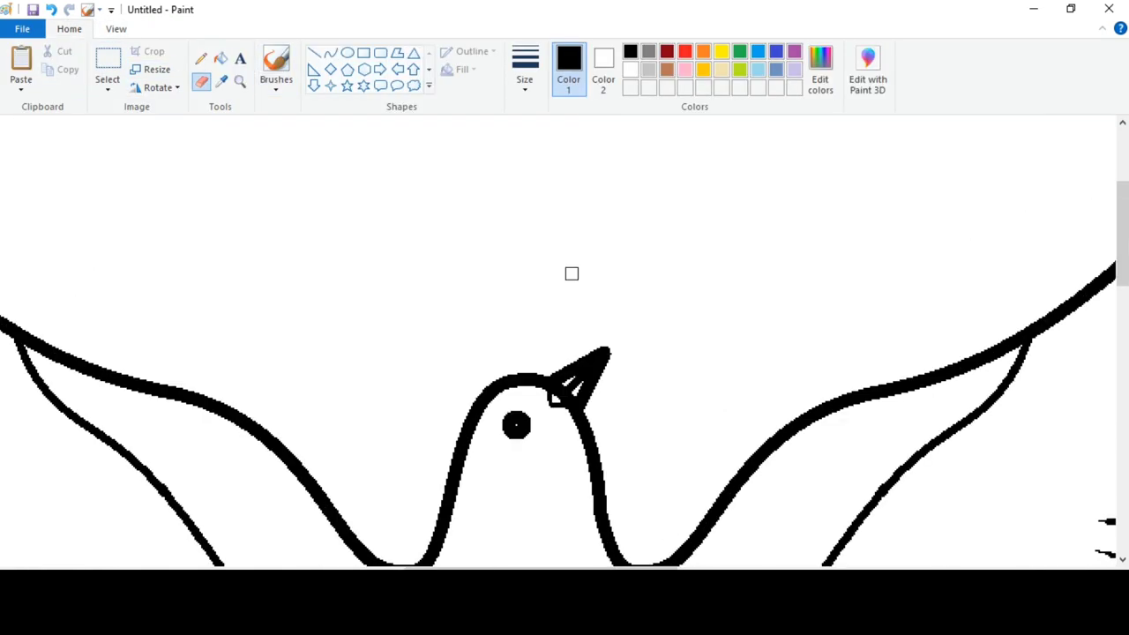
{"action": "left_click", "coordinate": [313, 53]}
{"action": "scroll", "coordinate": [665, 279], "scroll_direction": "down", "scroll_amount": 1}
{"action": "left_click", "coordinate": [525, 71]}
{"action": "left_click", "coordinate": [547, 144]}
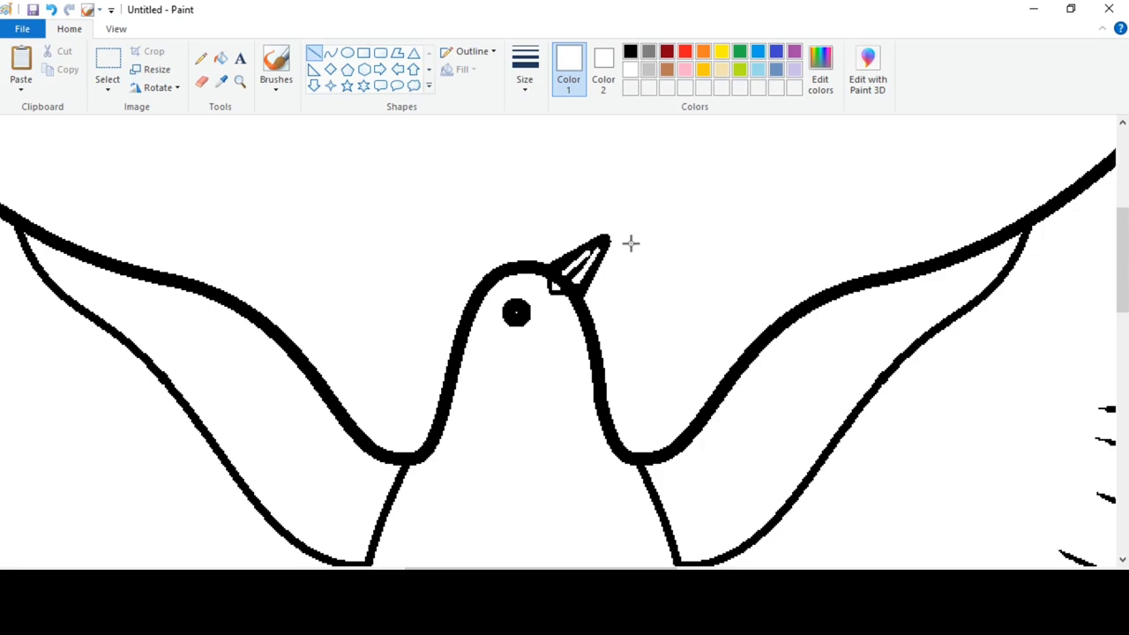
Step: Erase the thick outline at the back and top of the head and redraw it as a smooth curve
{"action": "left_click", "coordinate": [201, 81]}
{"action": "mouse_move", "coordinate": [480, 304]}
{"action": "left_mouse_down"}
{"action": "mouse_move", "coordinate": [515, 270]}
{"action": "mouse_move", "coordinate": [435, 332]}
{"action": "mouse_move", "coordinate": [508, 275]}
{"action": "mouse_move", "coordinate": [543, 263]}
{"action": "left_mouse_up"}
{"action": "left_click", "coordinate": [330, 53]}
{"action": "left_click_drag", "start_coordinate": [466, 301], "coordinate": [484, 231]}
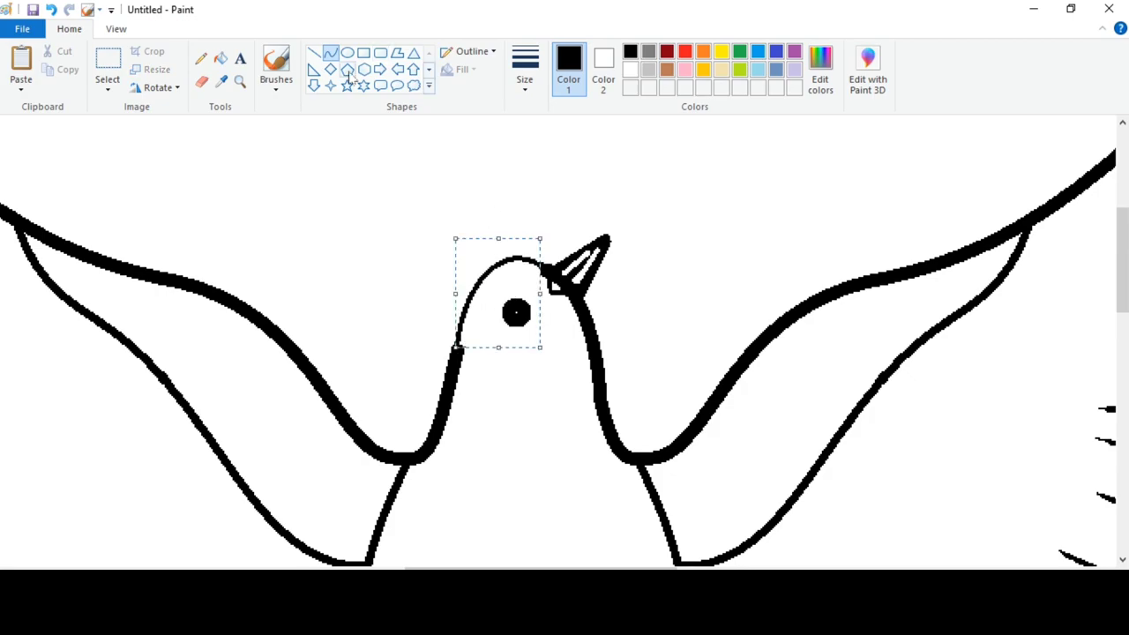
{"action": "key", "text": "ctrl+z"}
{"action": "mouse_move", "coordinate": [456, 347]}
{"action": "left_mouse_down"}
{"action": "mouse_move", "coordinate": [537, 253]}
{"action": "mouse_move", "coordinate": [546, 266]}
{"action": "left_mouse_up"}
{"action": "left_click_drag", "start_coordinate": [461, 262], "coordinate": [509, 252]}
{"action": "left_click_drag", "start_coordinate": [450, 300], "coordinate": [454, 300]}
{"action": "left_click", "coordinate": [495, 207]}
Step: Draw a thin curved twig passing through the tip of the beak
{"action": "left_click", "coordinate": [116, 28]}
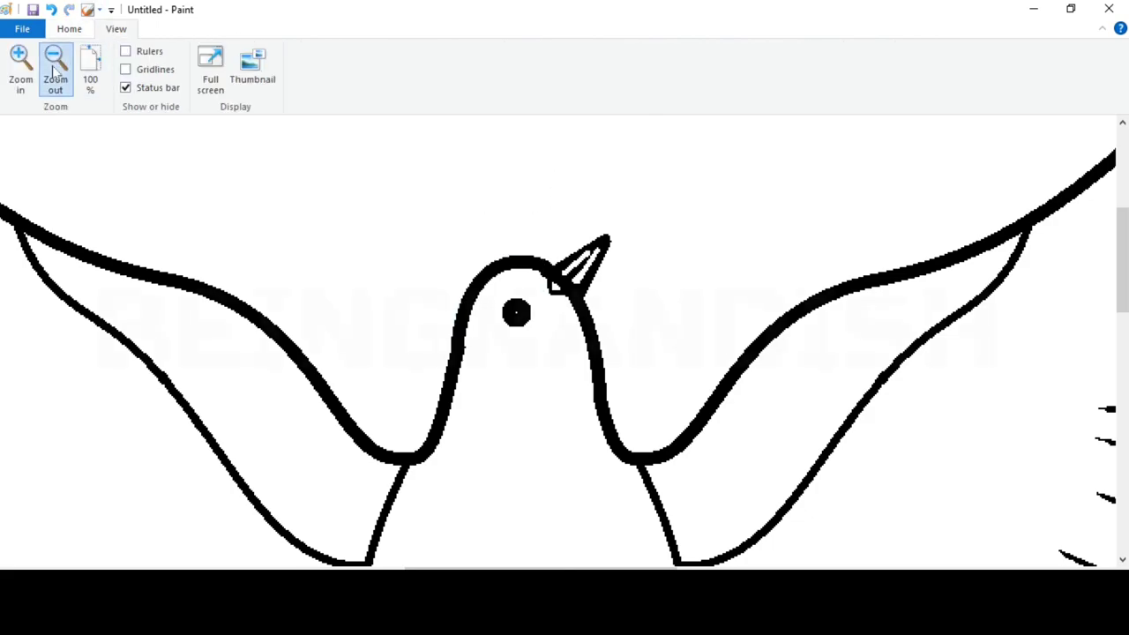
{"action": "left_click", "coordinate": [54, 69]}
{"action": "left_click", "coordinate": [69, 29]}
{"action": "left_click", "coordinate": [525, 66]}
{"action": "left_click", "coordinate": [544, 220]}
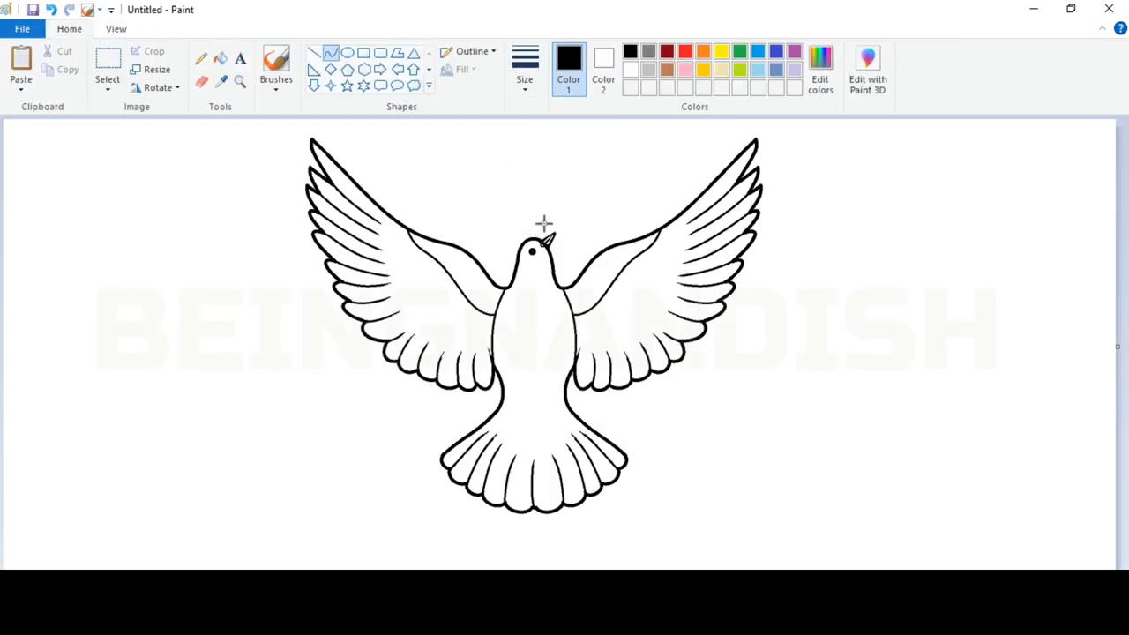
{"action": "left_click", "coordinate": [552, 243]}
{"action": "left_click_drag", "start_coordinate": [534, 217], "coordinate": [540, 223]}
{"action": "left_click", "coordinate": [562, 199]}
Step: Extend the twig above the beak and draw three small pointed leaves along it with curves
{"action": "left_click", "coordinate": [117, 30]}
{"action": "left_click", "coordinate": [21, 69]}
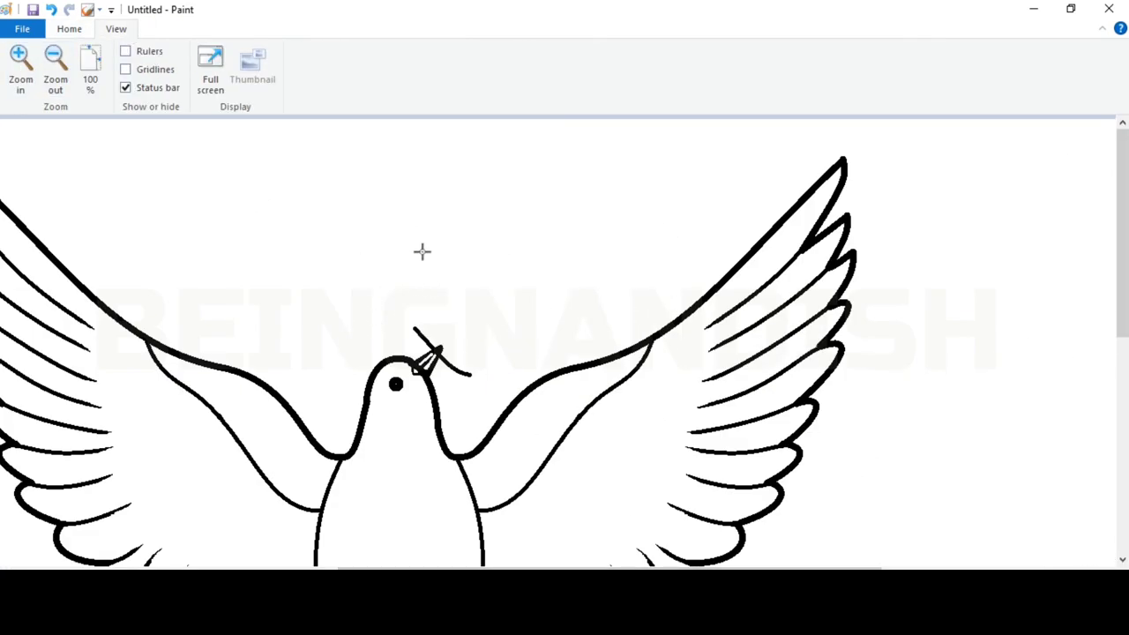
{"action": "mouse_move", "coordinate": [403, 300]}
{"action": "left_mouse_down"}
{"action": "mouse_move", "coordinate": [398, 312]}
{"action": "mouse_move", "coordinate": [414, 294]}
{"action": "mouse_move", "coordinate": [413, 249]}
{"action": "left_mouse_up"}
{"action": "left_click", "coordinate": [409, 324]}
{"action": "key", "text": "ctrl+z"}
{"action": "left_click_drag", "start_coordinate": [406, 318], "coordinate": [386, 272]}
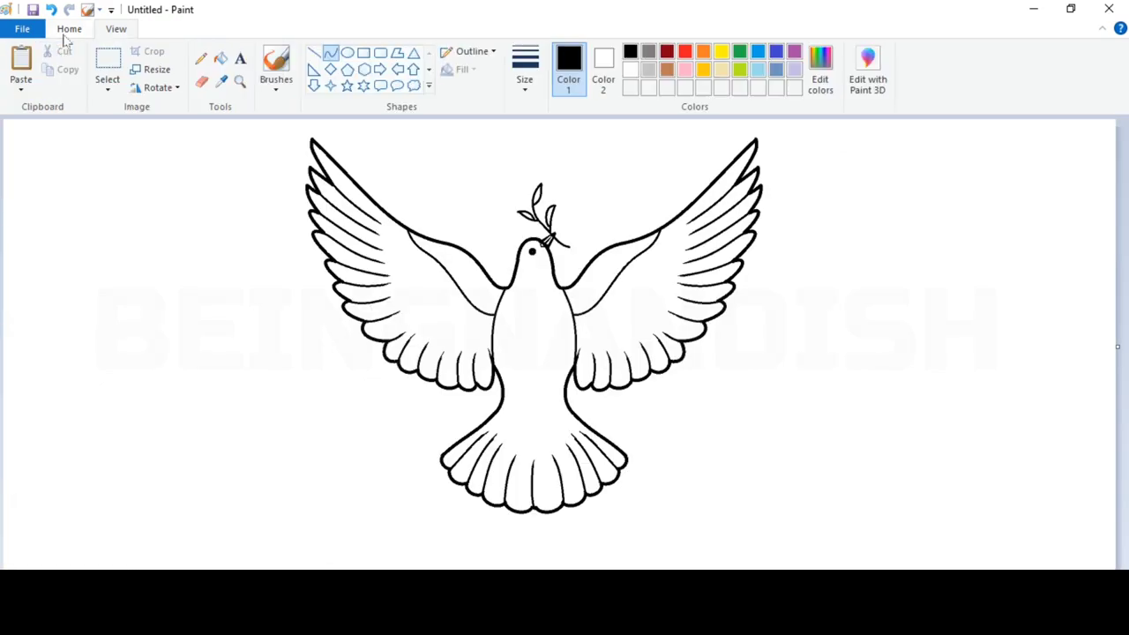
Step: Fill the dove's outline with red
{"action": "left_click", "coordinate": [684, 51]}
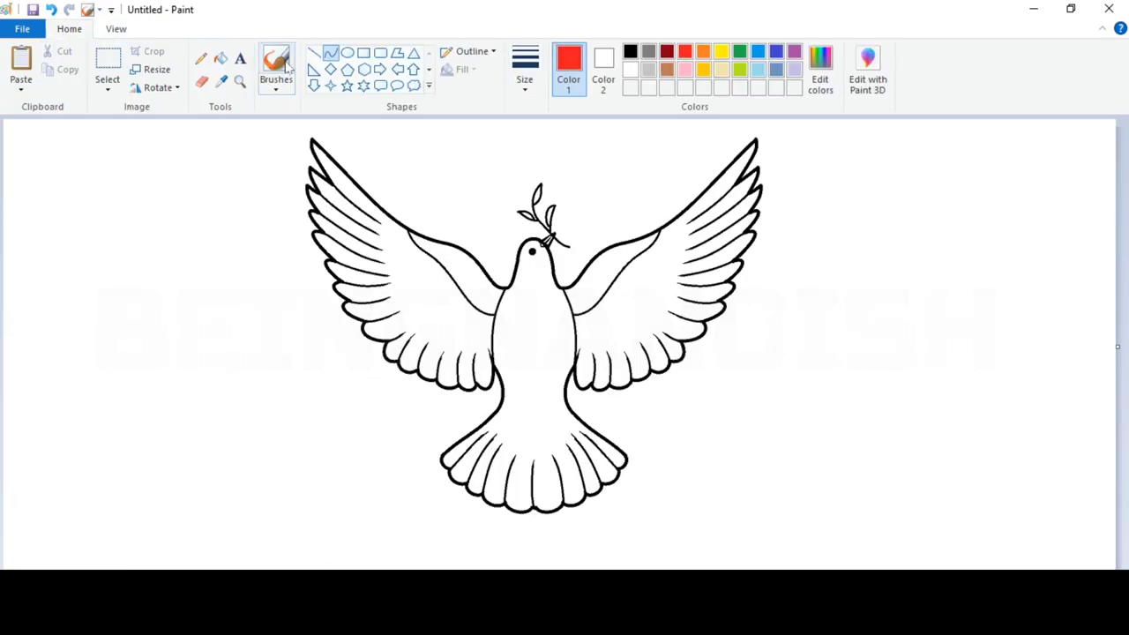
{"action": "left_click", "coordinate": [220, 58]}
{"action": "left_click", "coordinate": [389, 212]}
{"action": "left_click", "coordinate": [630, 51]}
{"action": "left_click", "coordinate": [458, 265]}
{"action": "left_click", "coordinate": [432, 304]}
{"action": "left_click", "coordinate": [522, 325]}
{"action": "left_click", "coordinate": [608, 272]}
{"action": "left_click", "coordinate": [637, 302]}
{"action": "key", "text": "ctrl+z"}
{"action": "key", "text": "ctrl+z"}
{"action": "key", "text": "ctrl+z"}
{"action": "key", "text": "ctrl+z"}
{"action": "key", "text": "ctrl+z"}
Step: Fill the dove's body, both wings and the upper wing sections with dark gray
{"action": "left_click", "coordinate": [648, 51]}
{"action": "left_click", "coordinate": [531, 326]}
{"action": "left_click", "coordinate": [441, 331]}
{"action": "left_click", "coordinate": [460, 267]}
{"action": "left_click", "coordinate": [604, 273]}
{"action": "left_click", "coordinate": [662, 306]}
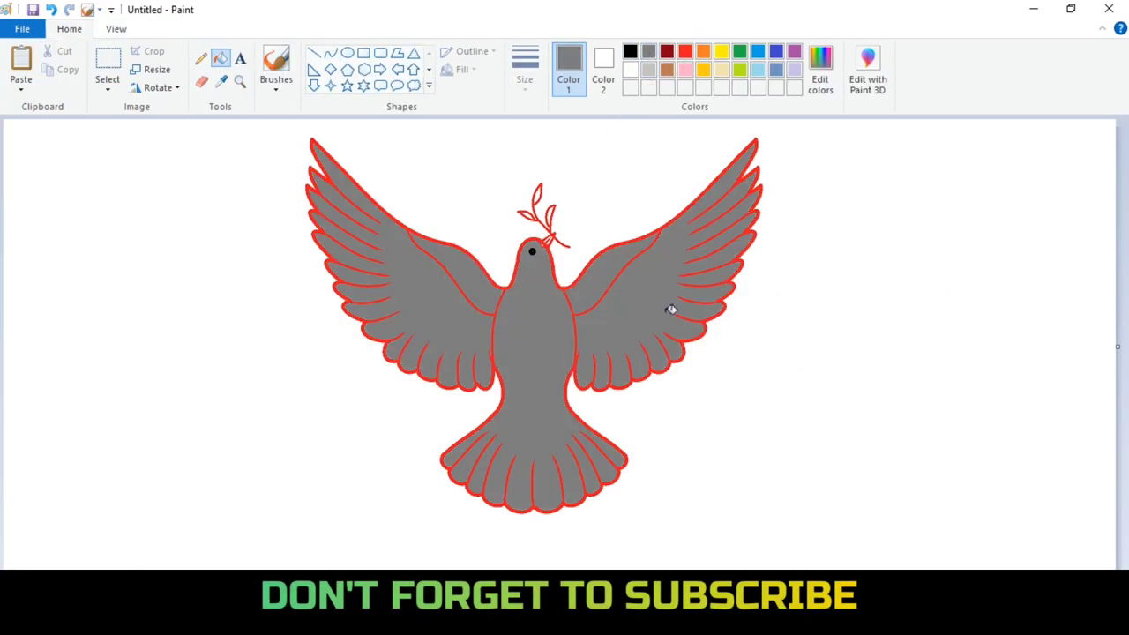
Step: Refill the body and wings with light gray and the outline with light turquoise
{"action": "left_click", "coordinate": [649, 70]}
{"action": "left_click", "coordinate": [531, 327]}
{"action": "left_click", "coordinate": [653, 308]}
{"action": "left_click", "coordinate": [758, 70]}
{"action": "left_click", "coordinate": [539, 244]}
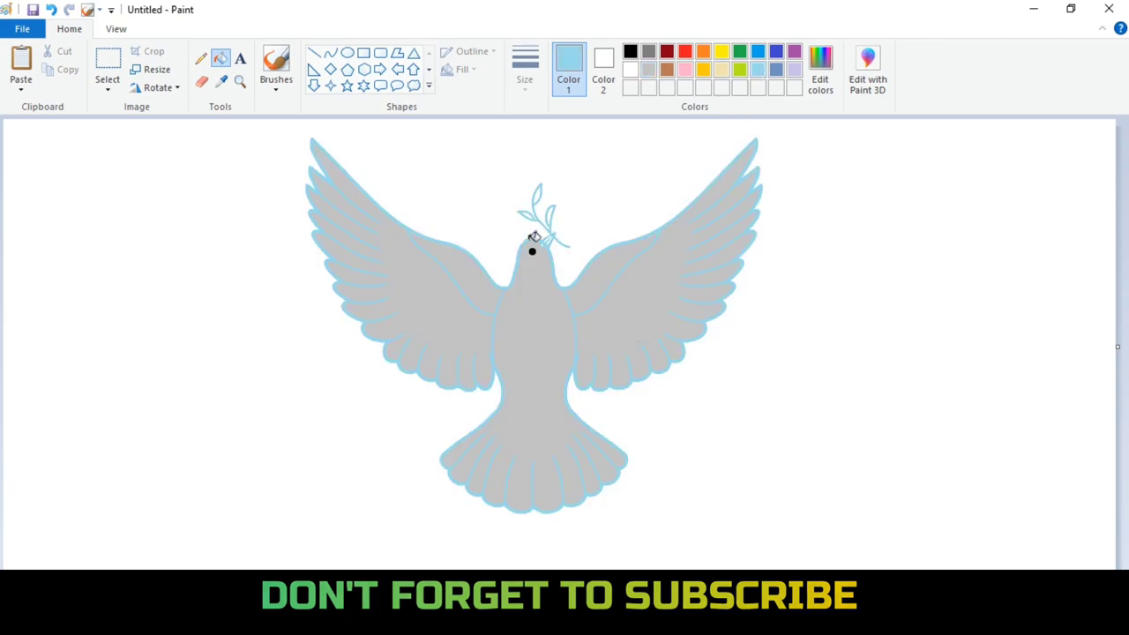
Step: Recolour the outline turquoise and fill the body and both main wing areas with light turquoise
{"action": "left_click", "coordinate": [758, 51]}
{"action": "left_click", "coordinate": [559, 232]}
{"action": "left_click", "coordinate": [649, 70]}
{"action": "left_click", "coordinate": [758, 70]}
{"action": "left_click", "coordinate": [599, 342]}
{"action": "left_click", "coordinate": [533, 341]}
{"action": "left_click", "coordinate": [468, 338]}
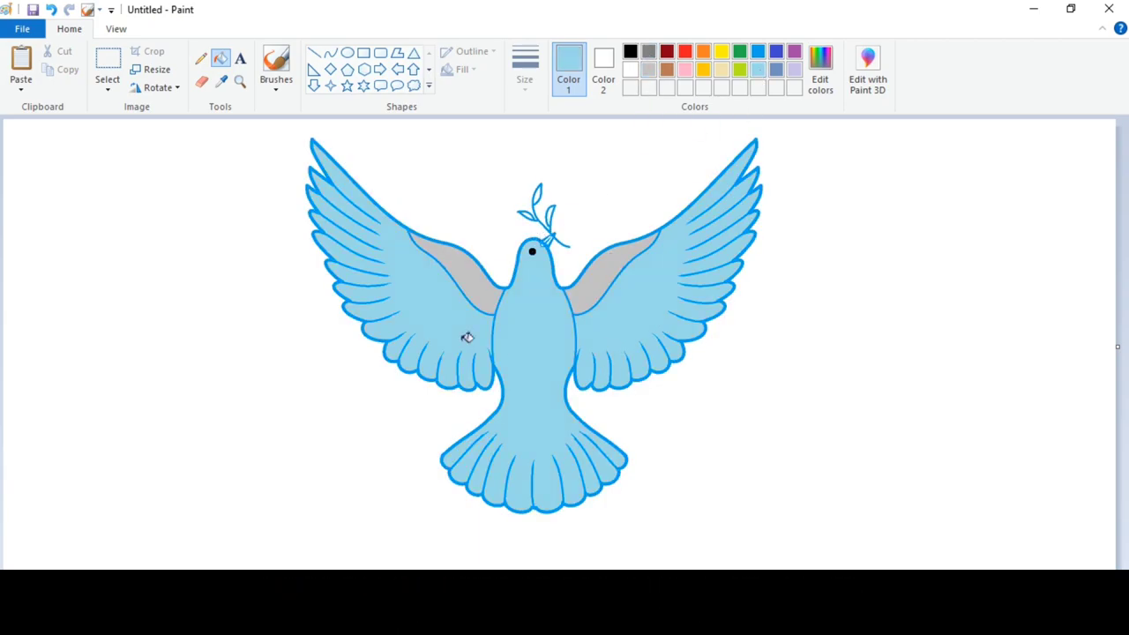
Step: Fill the dove's body and wings with red and its outline with black
{"action": "left_click", "coordinate": [684, 51]}
{"action": "left_click", "coordinate": [625, 292]}
{"action": "left_click", "coordinate": [452, 319]}
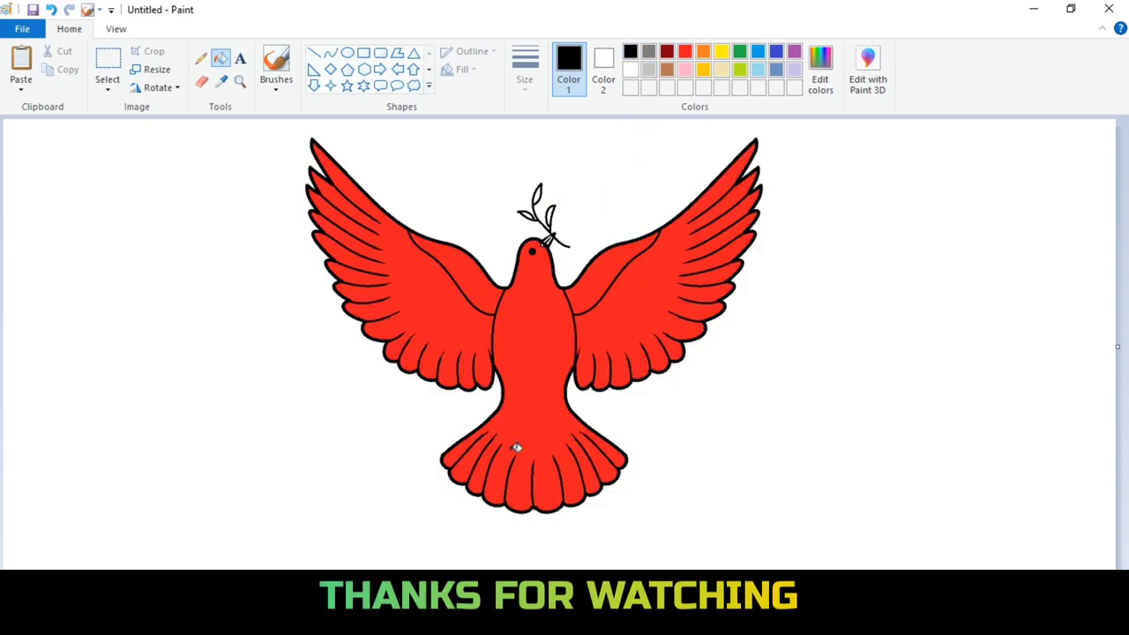